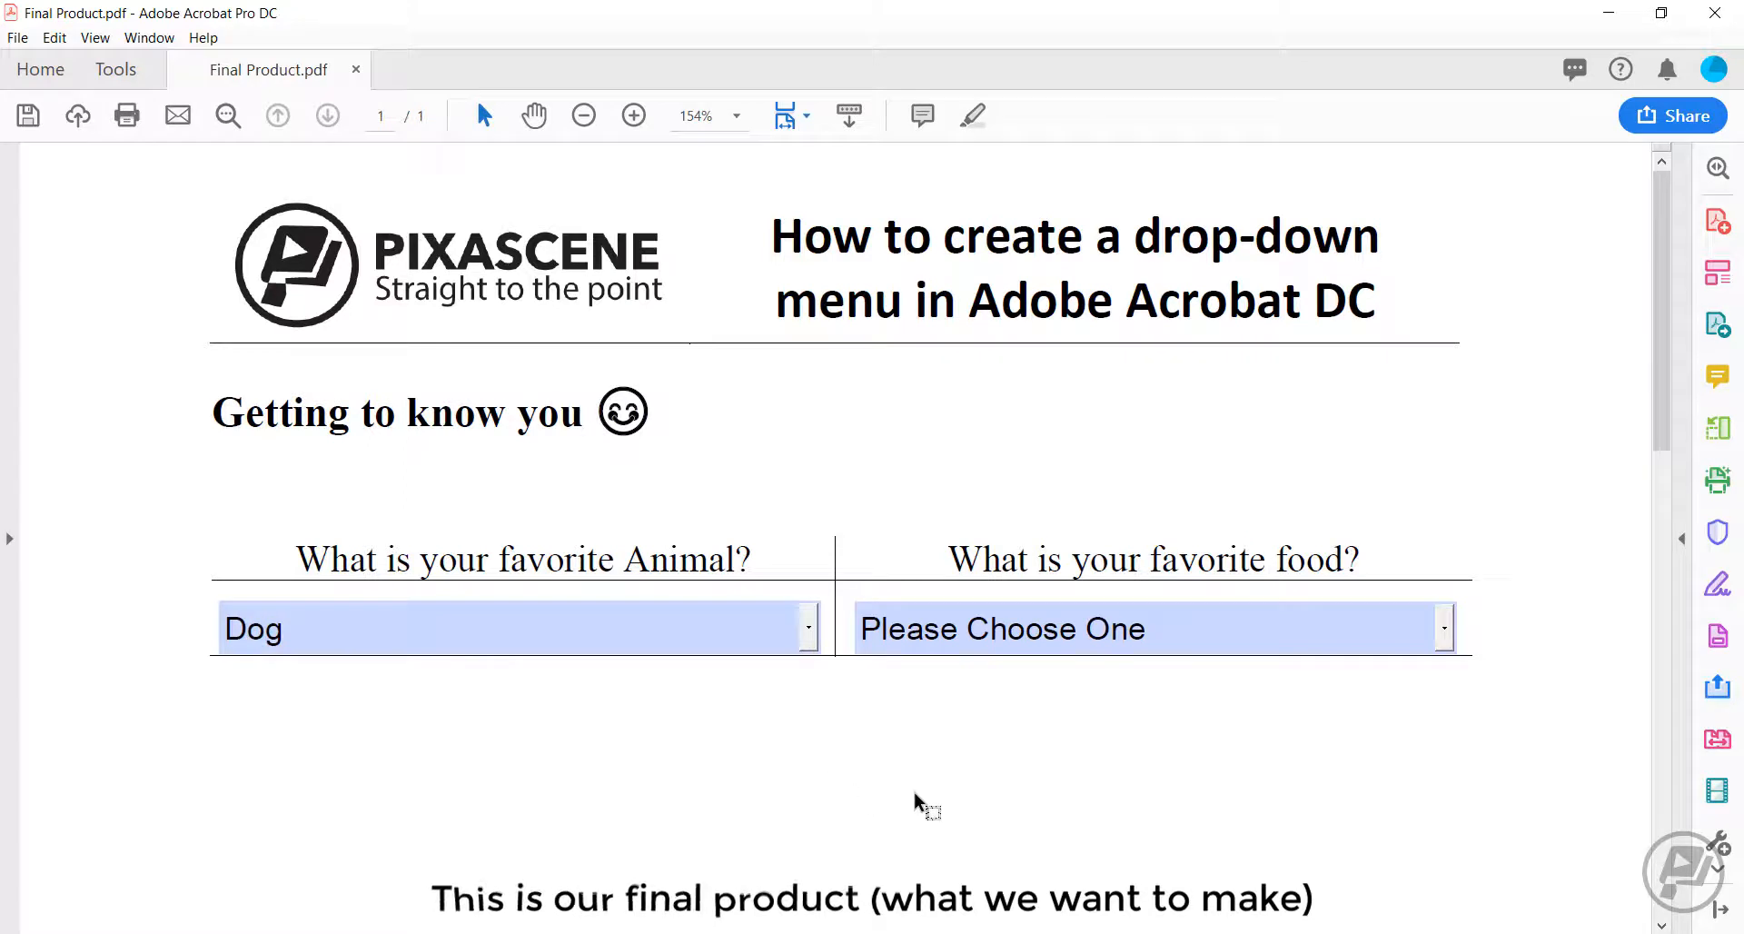
Step: Choose Soup as the favorite food in the finished example form
click(1440, 641)
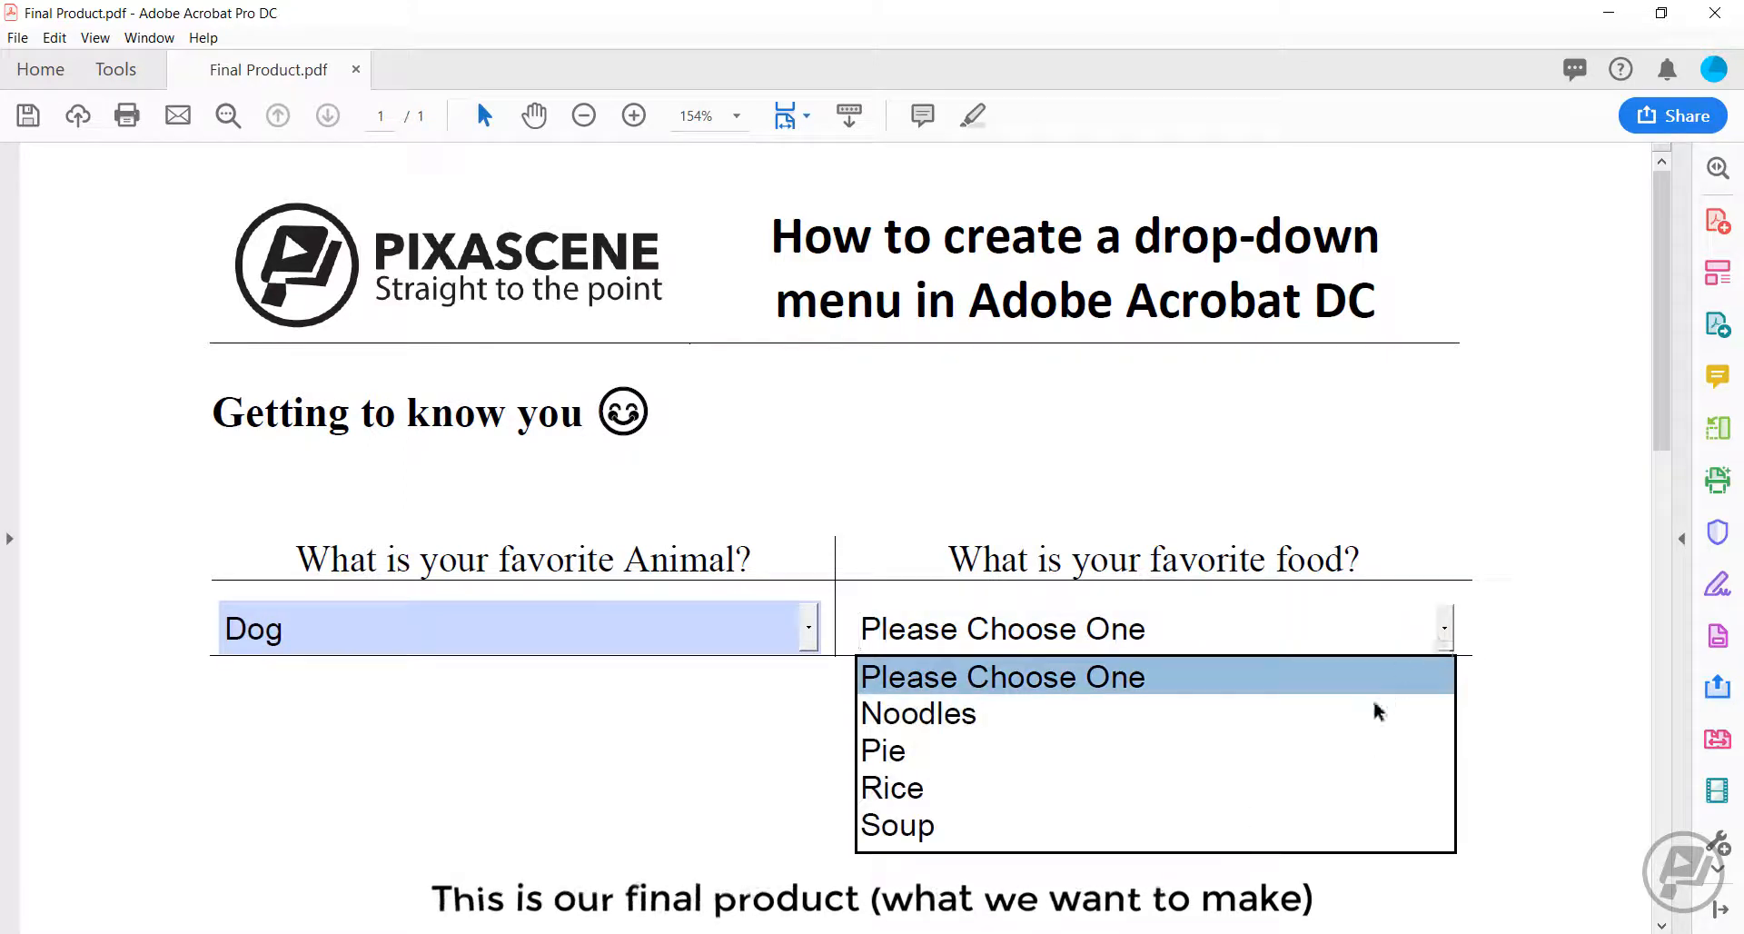
click(1328, 822)
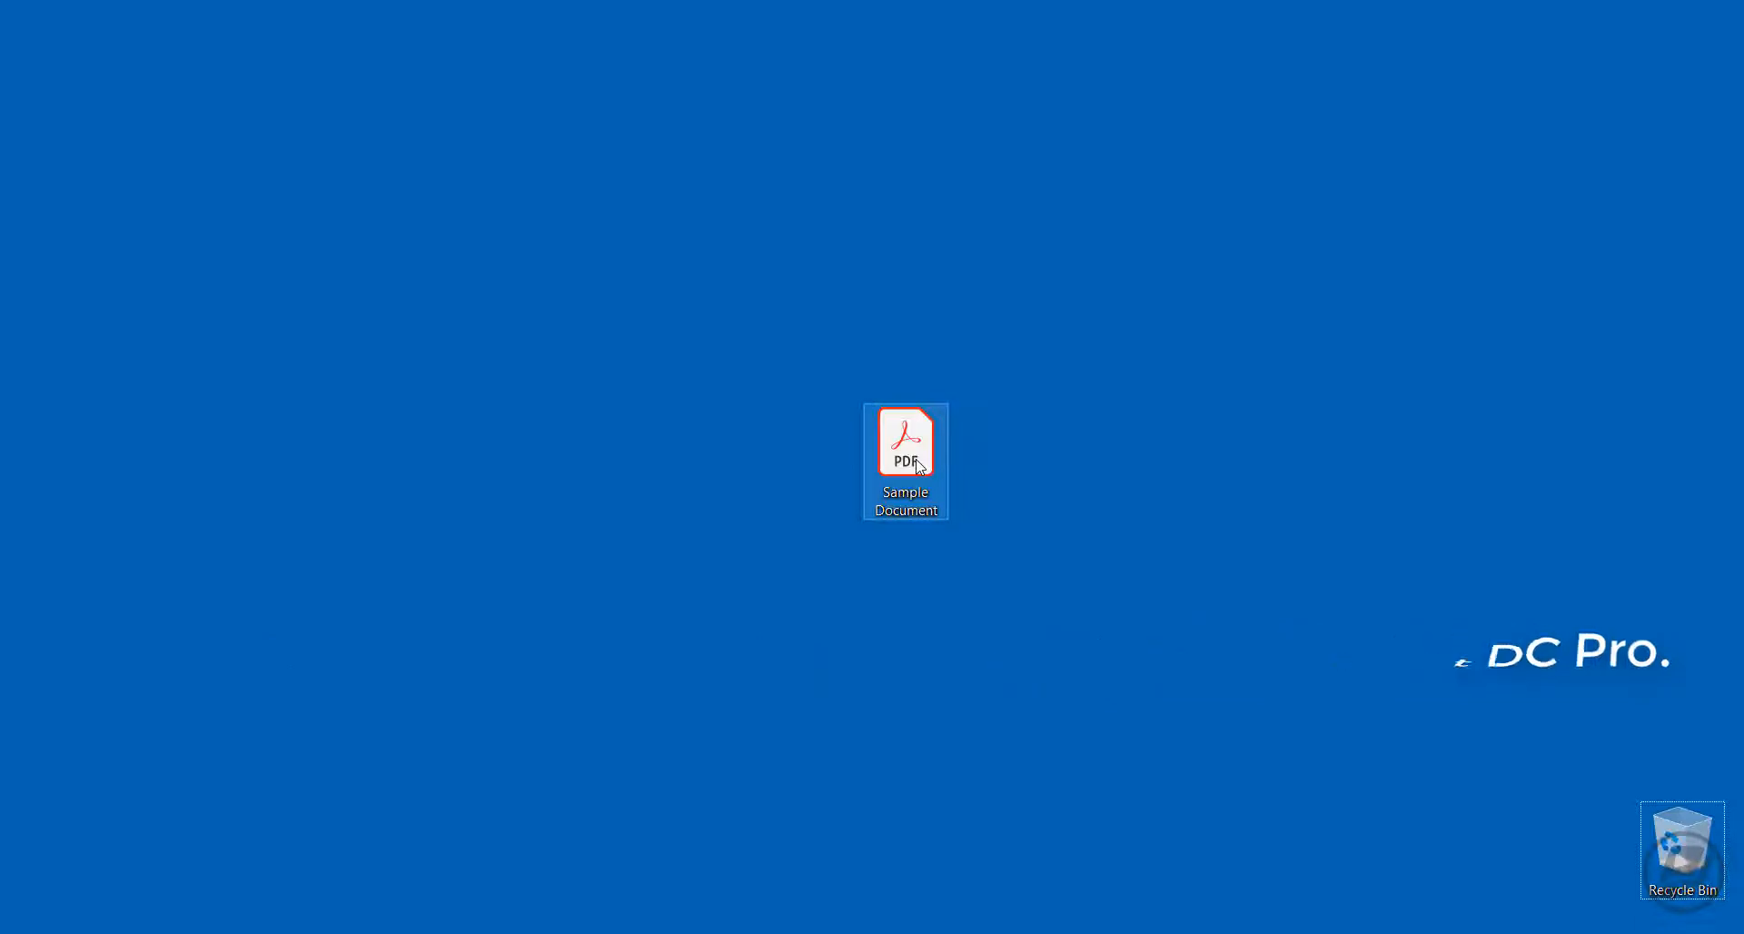
Step: Open the Sample Document PDF from the desktop and start preparing it as a form with automatic field detection
double_click(917, 465)
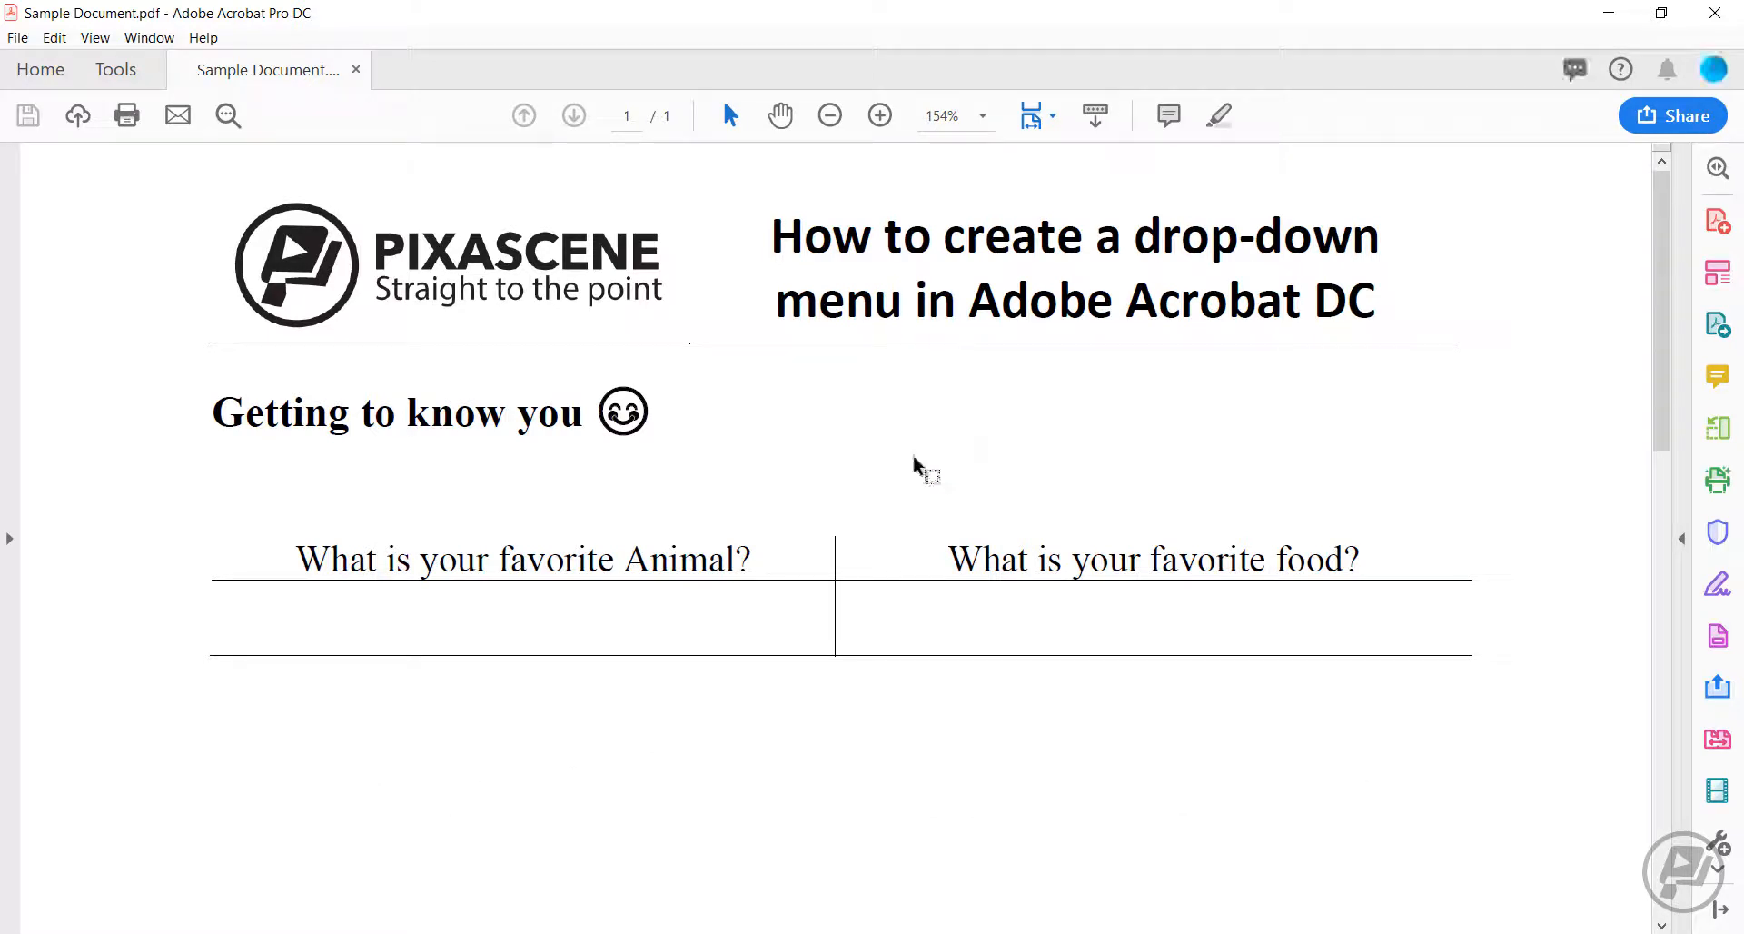
click(1718, 639)
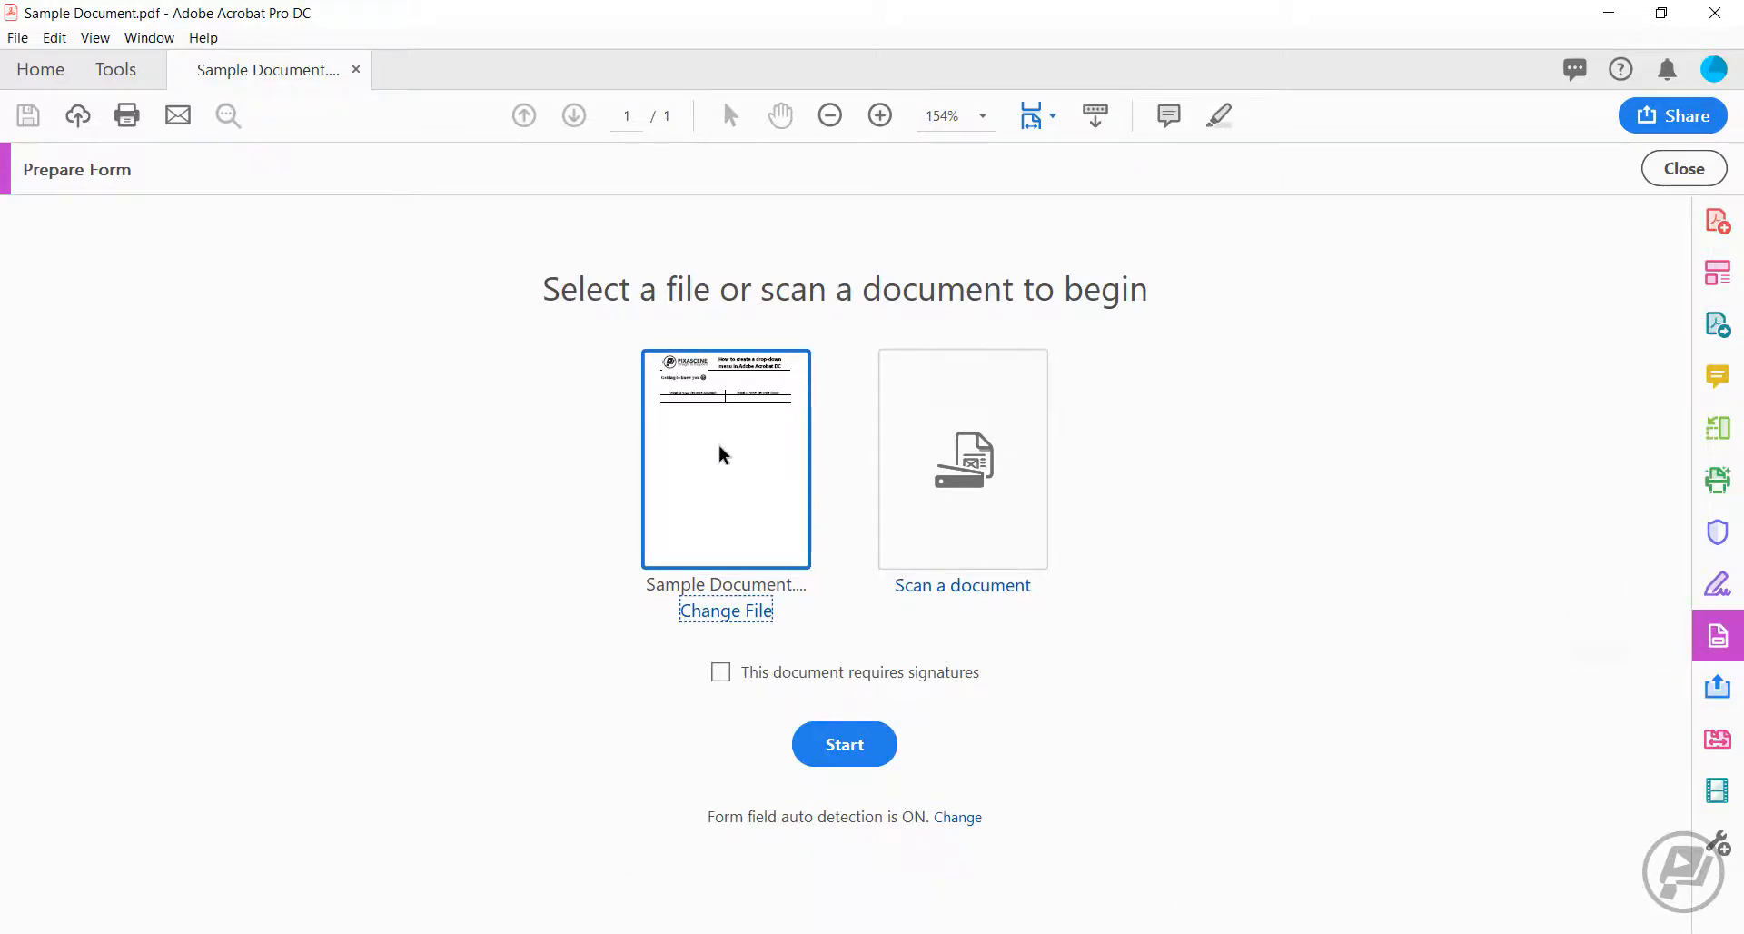
click(840, 742)
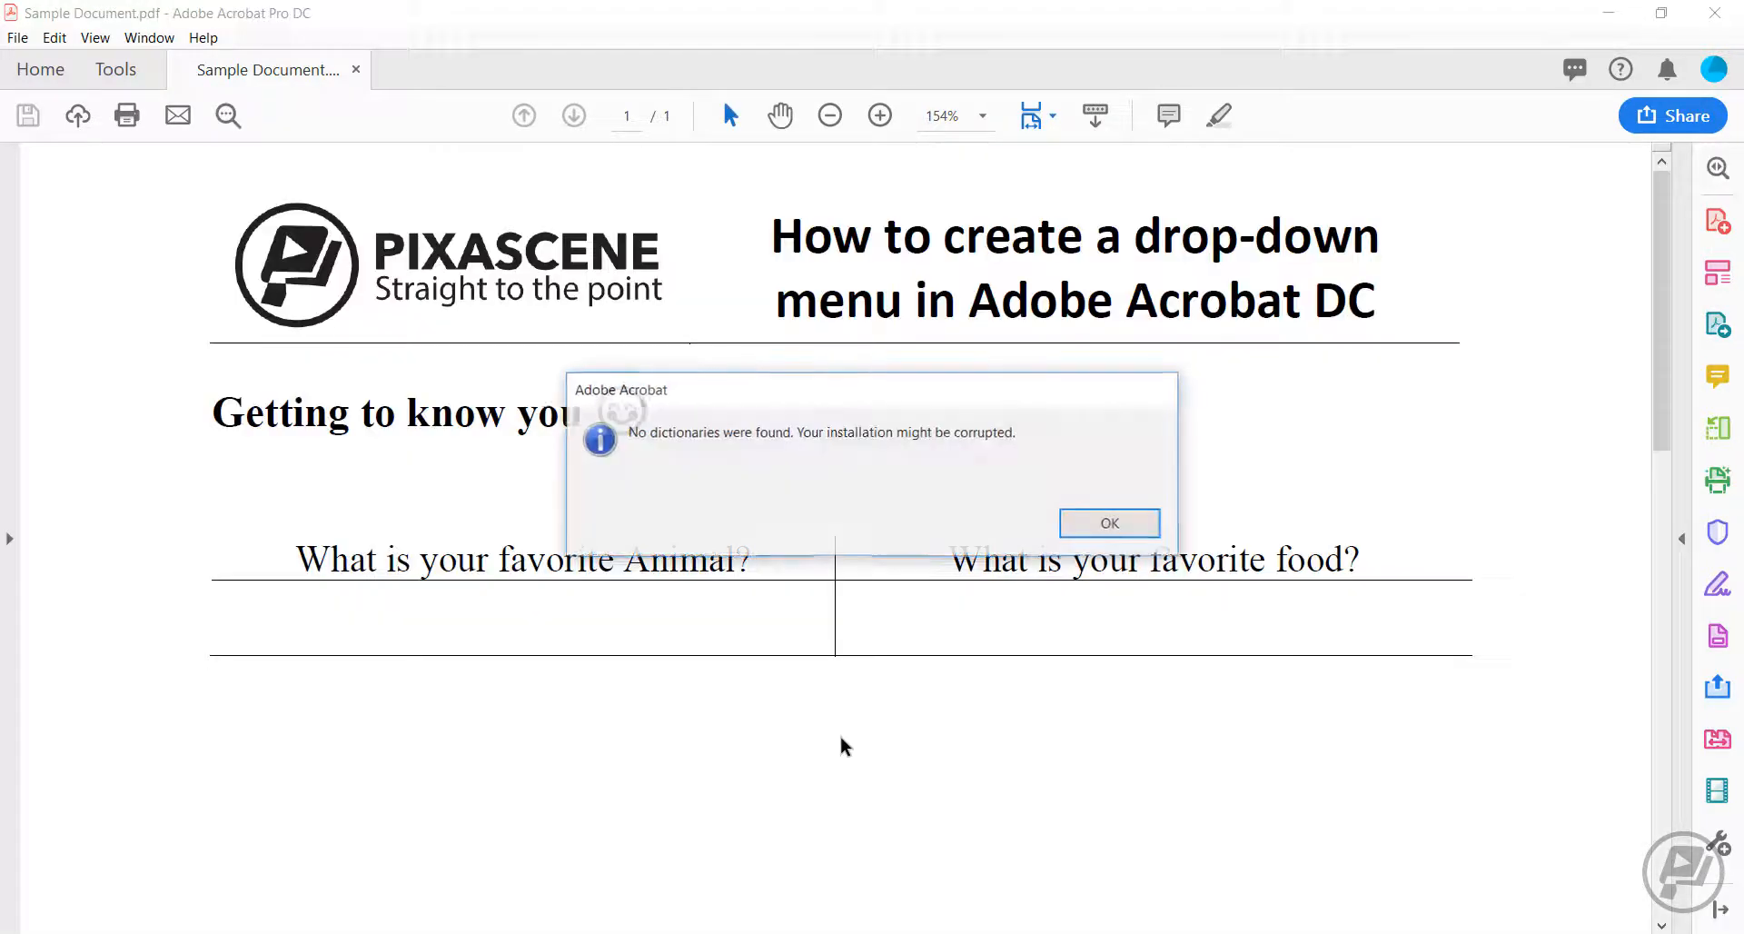
click(1129, 527)
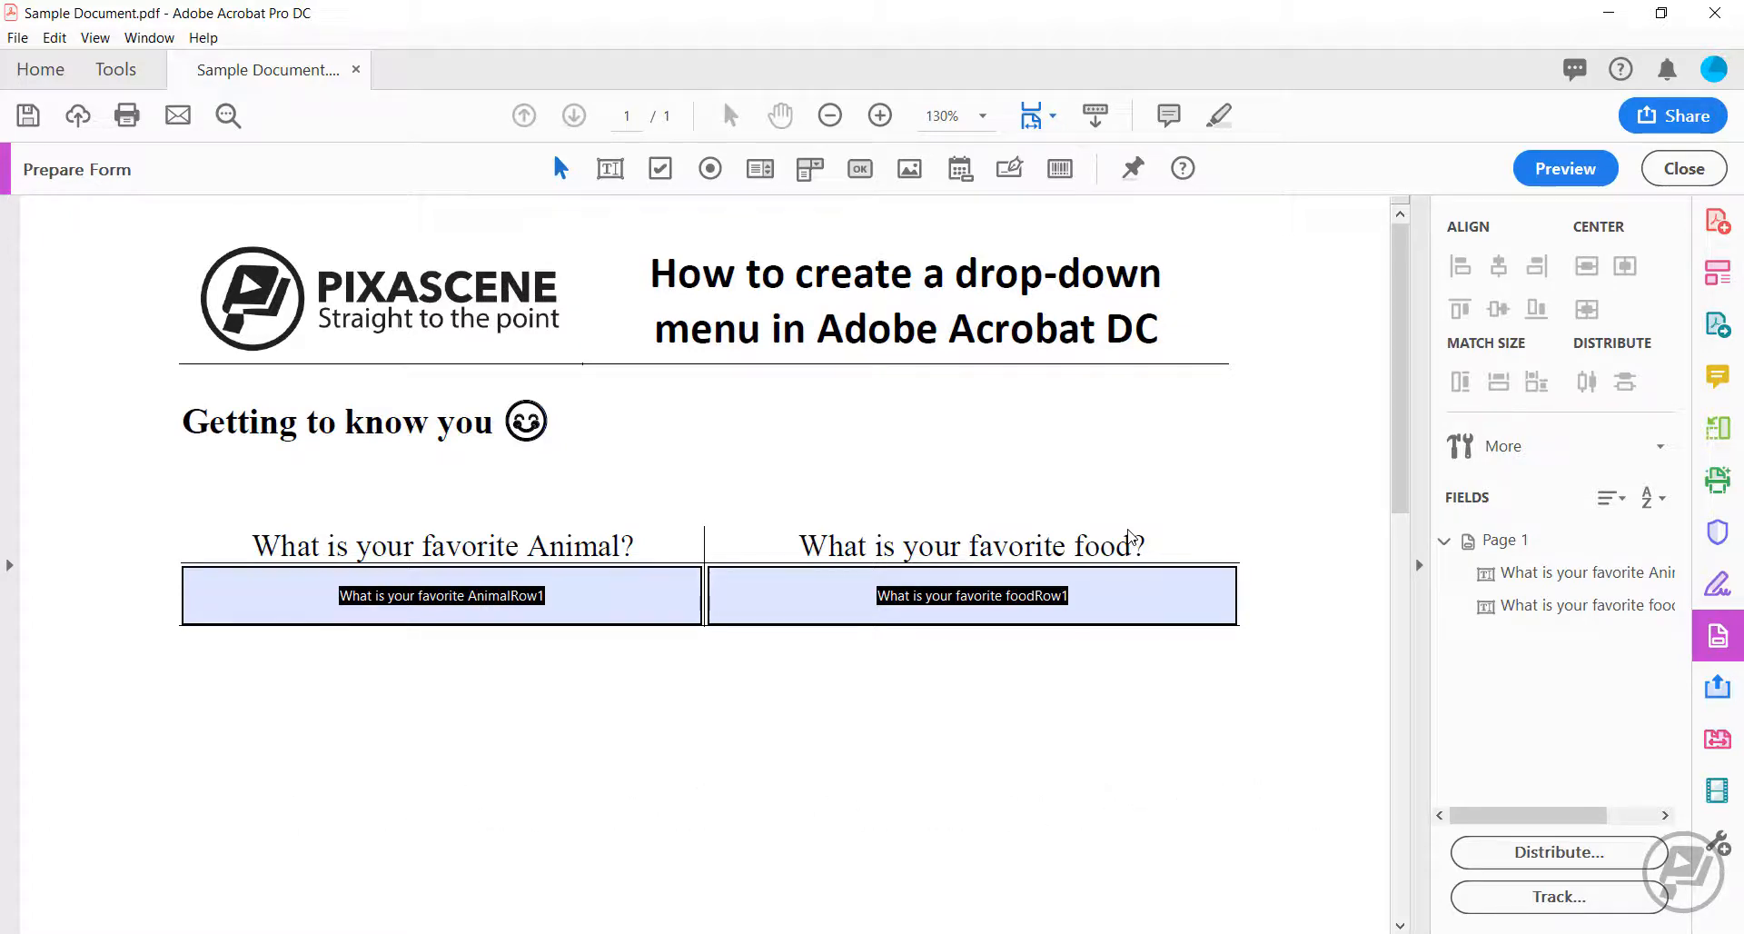
Step: Delete the two automatically detected text fields under the favorite animal and favorite food questions
click(670, 606)
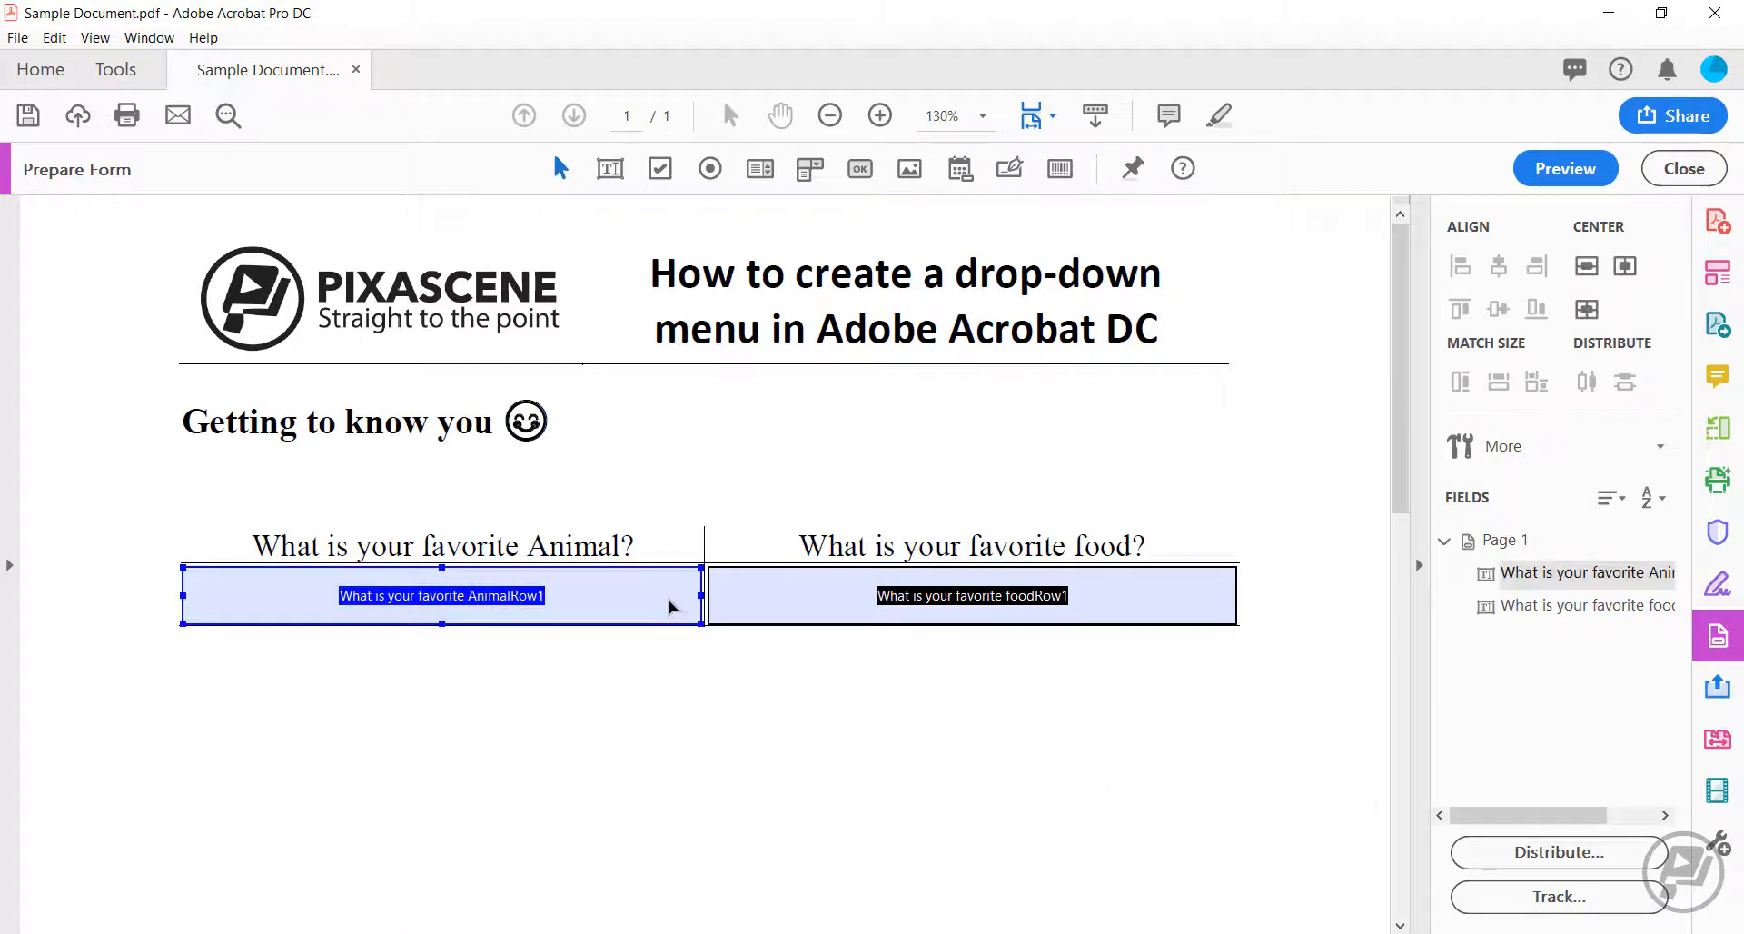
key(Delete)
click(737, 590)
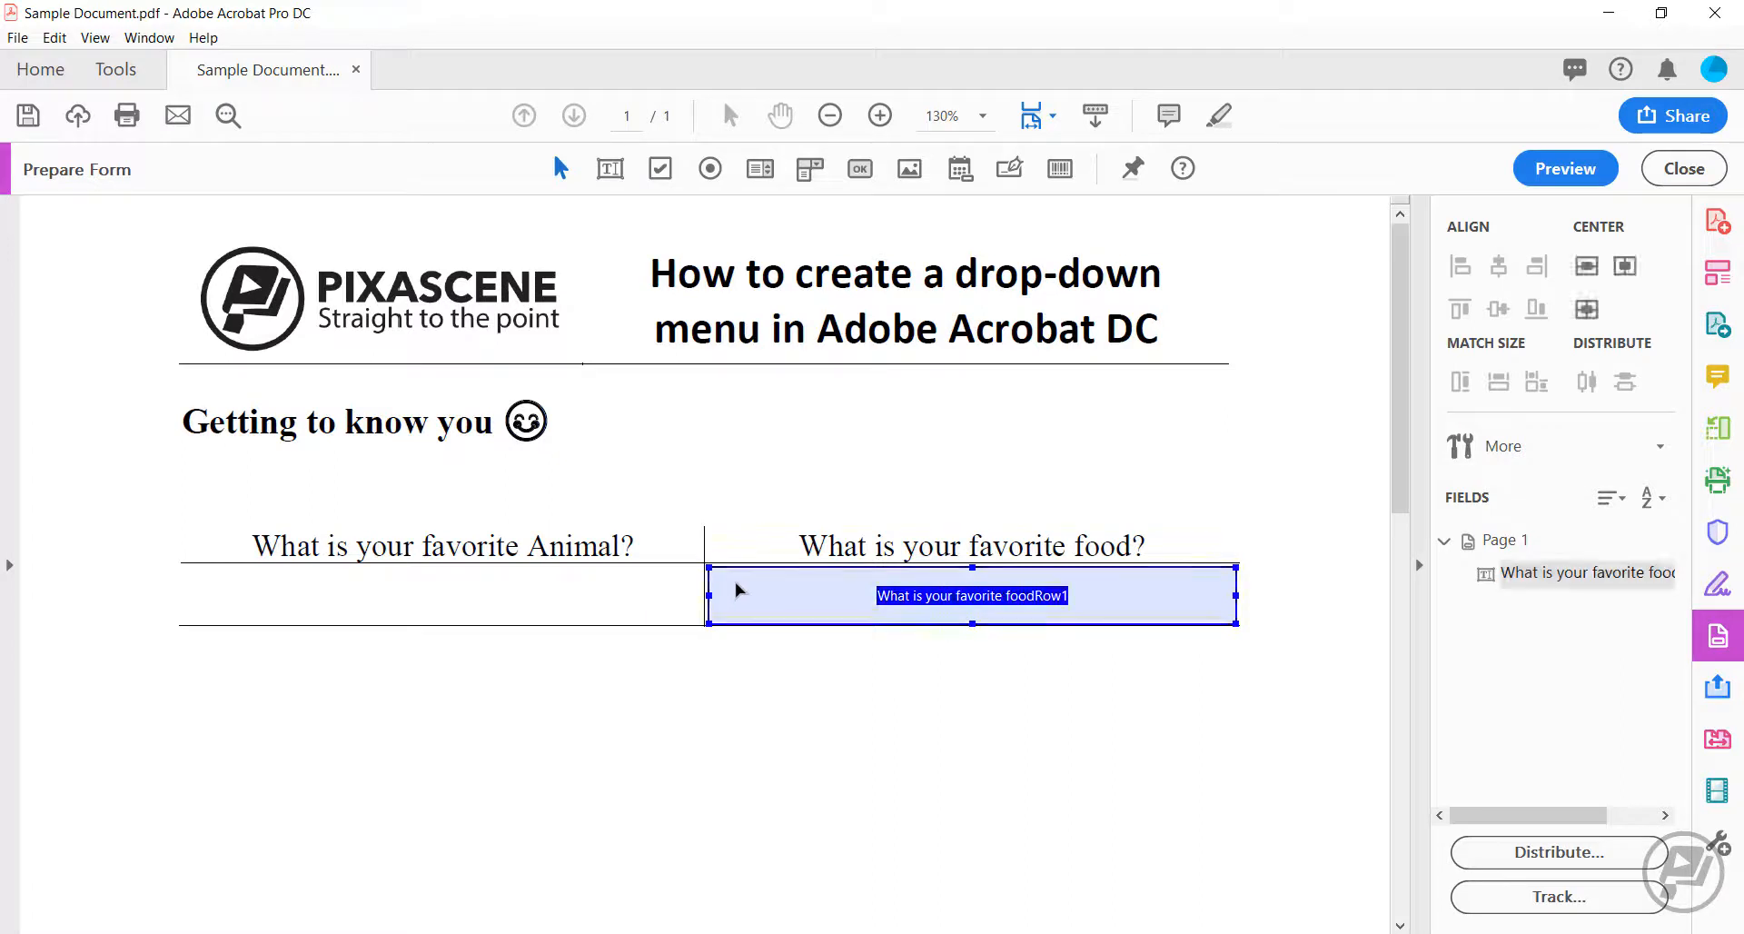
key(Delete)
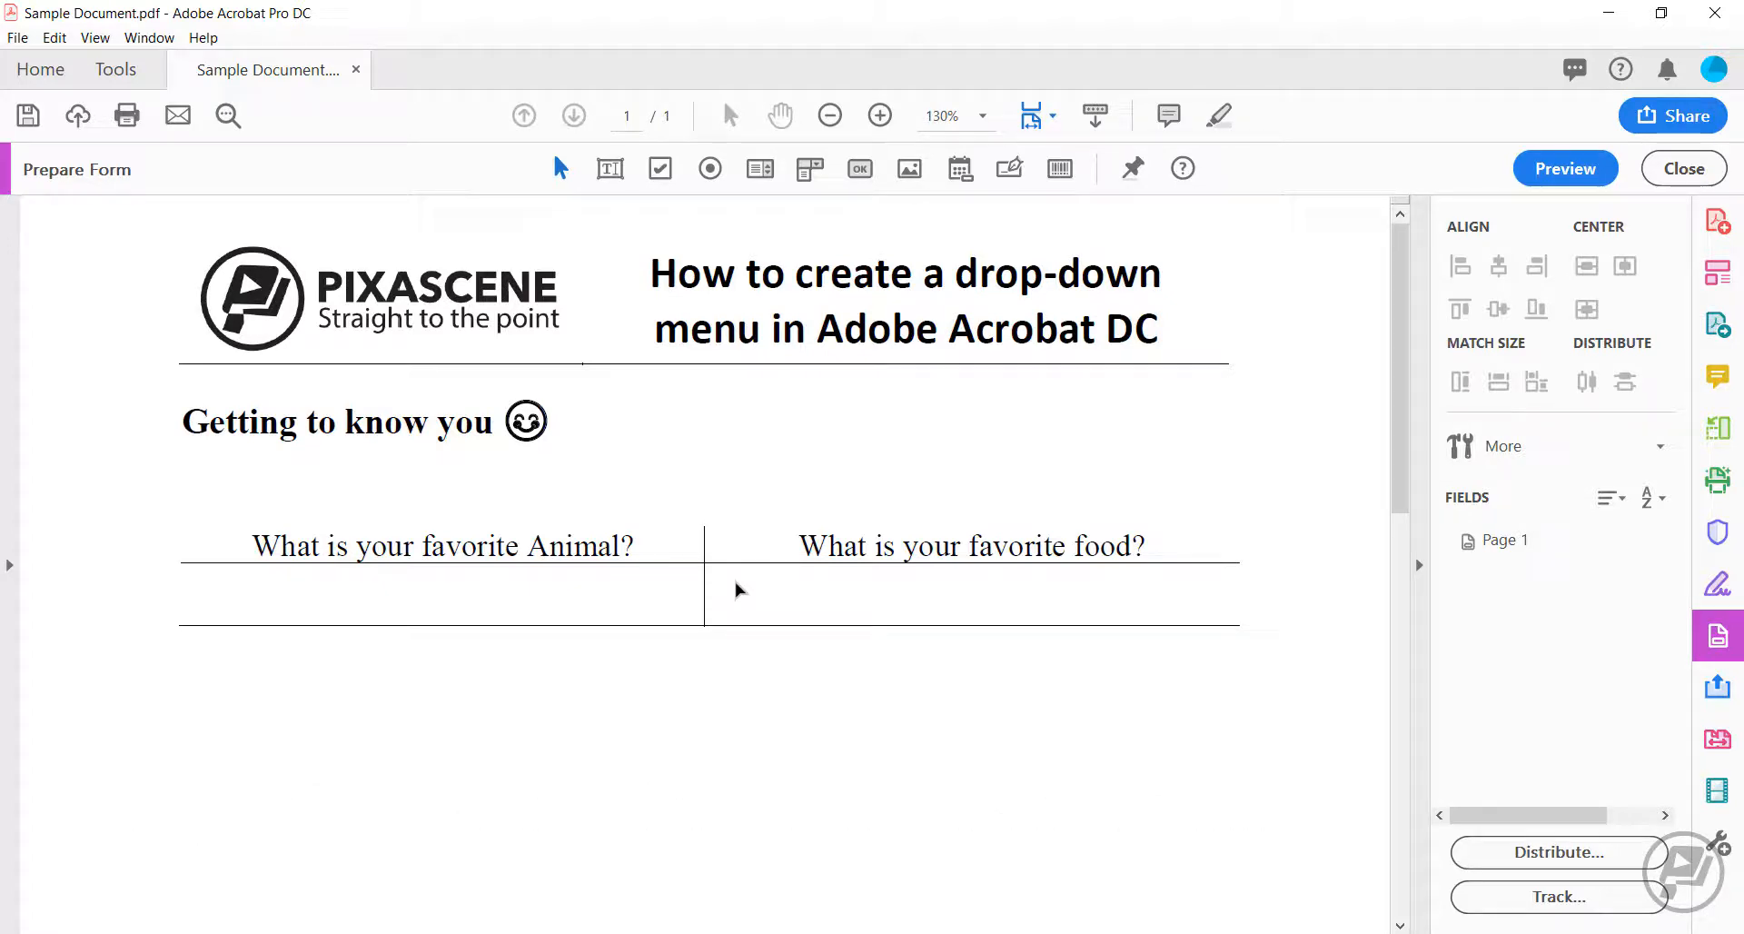
Step: Place a dropdown field under the favorite animal question and widen it to nearly fill the table cell
click(805, 172)
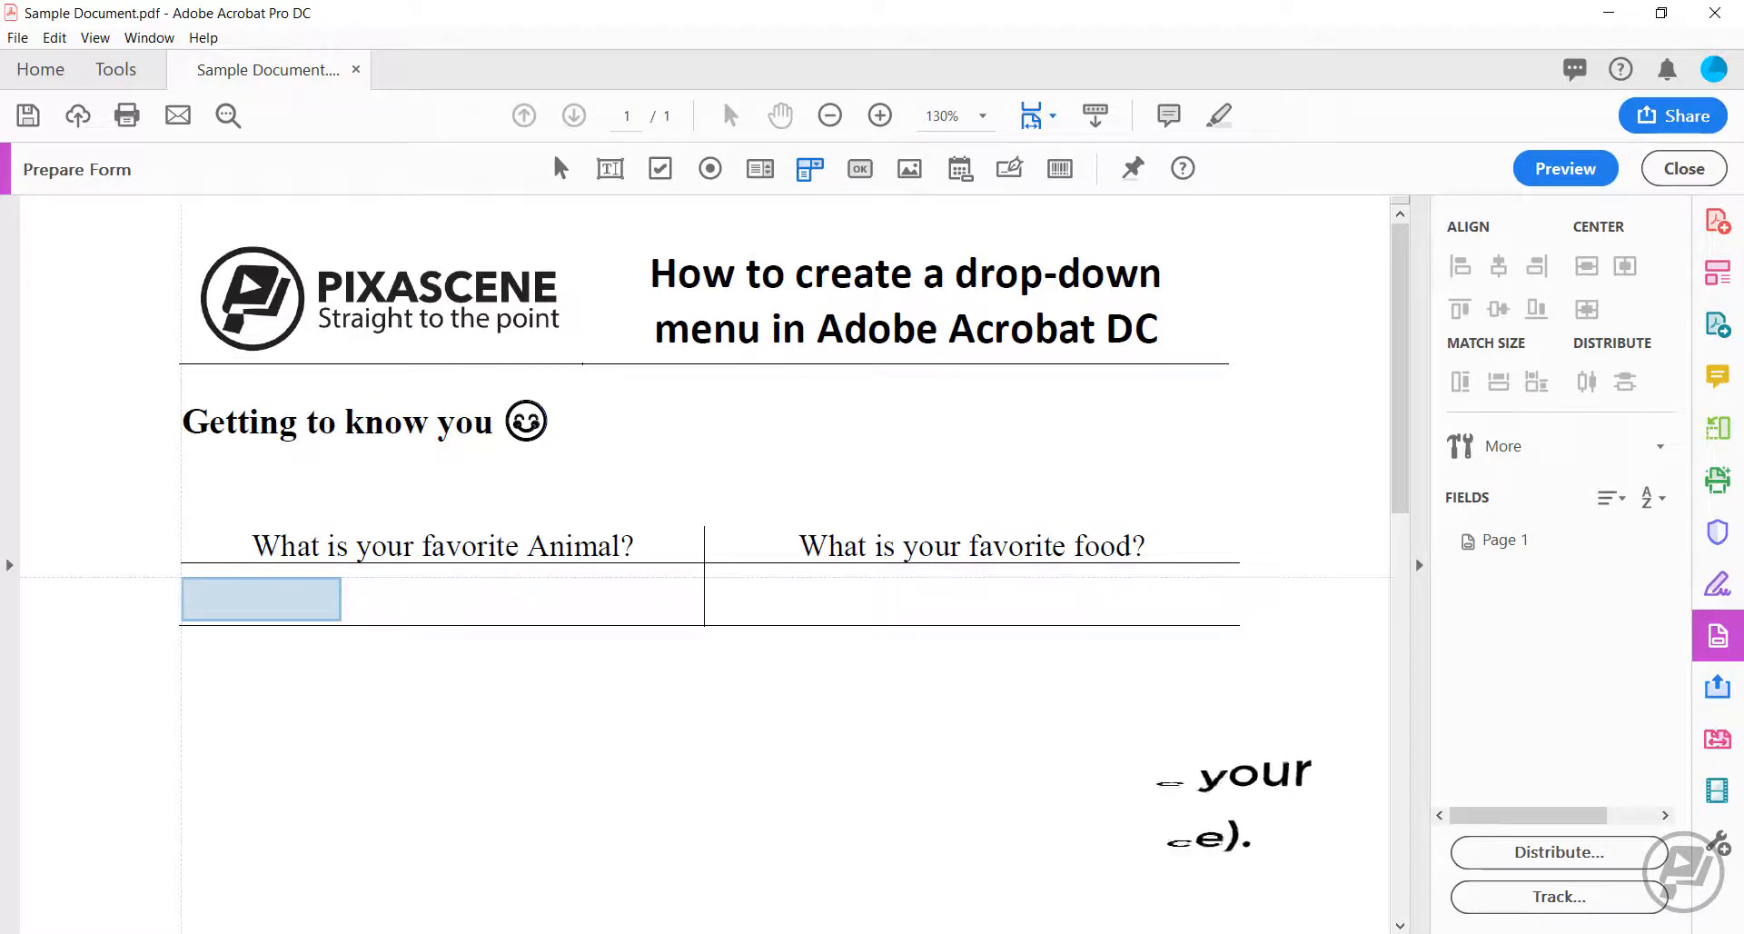
click(184, 579)
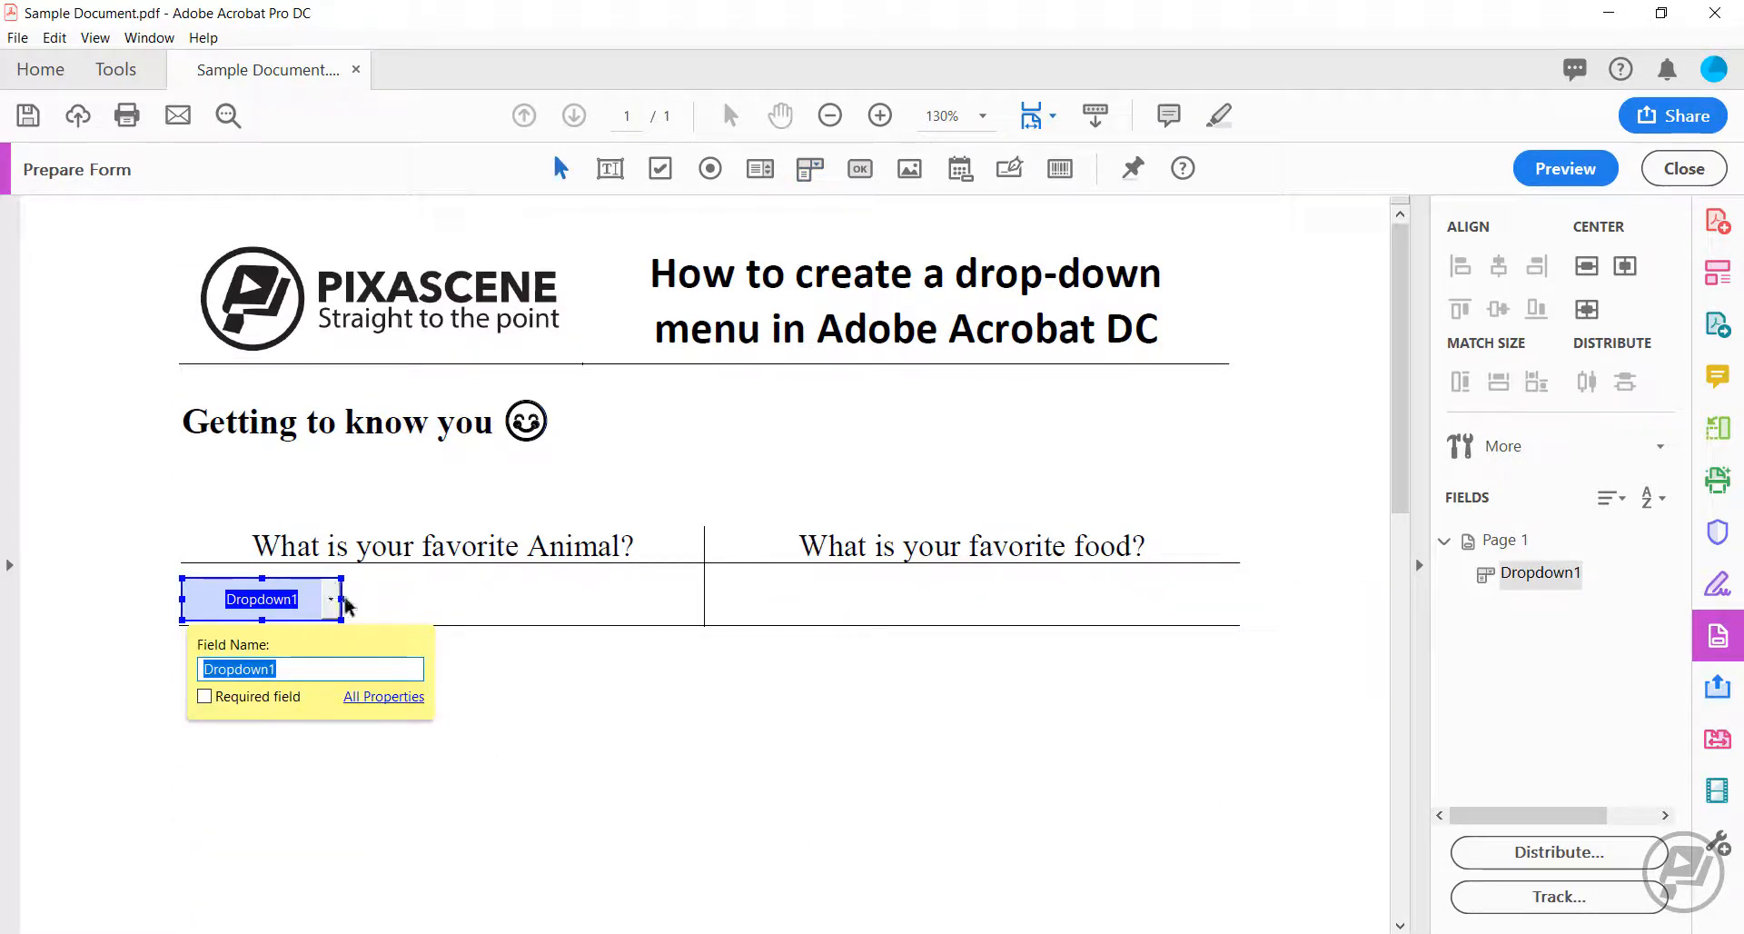
drag(340, 601, 692, 596)
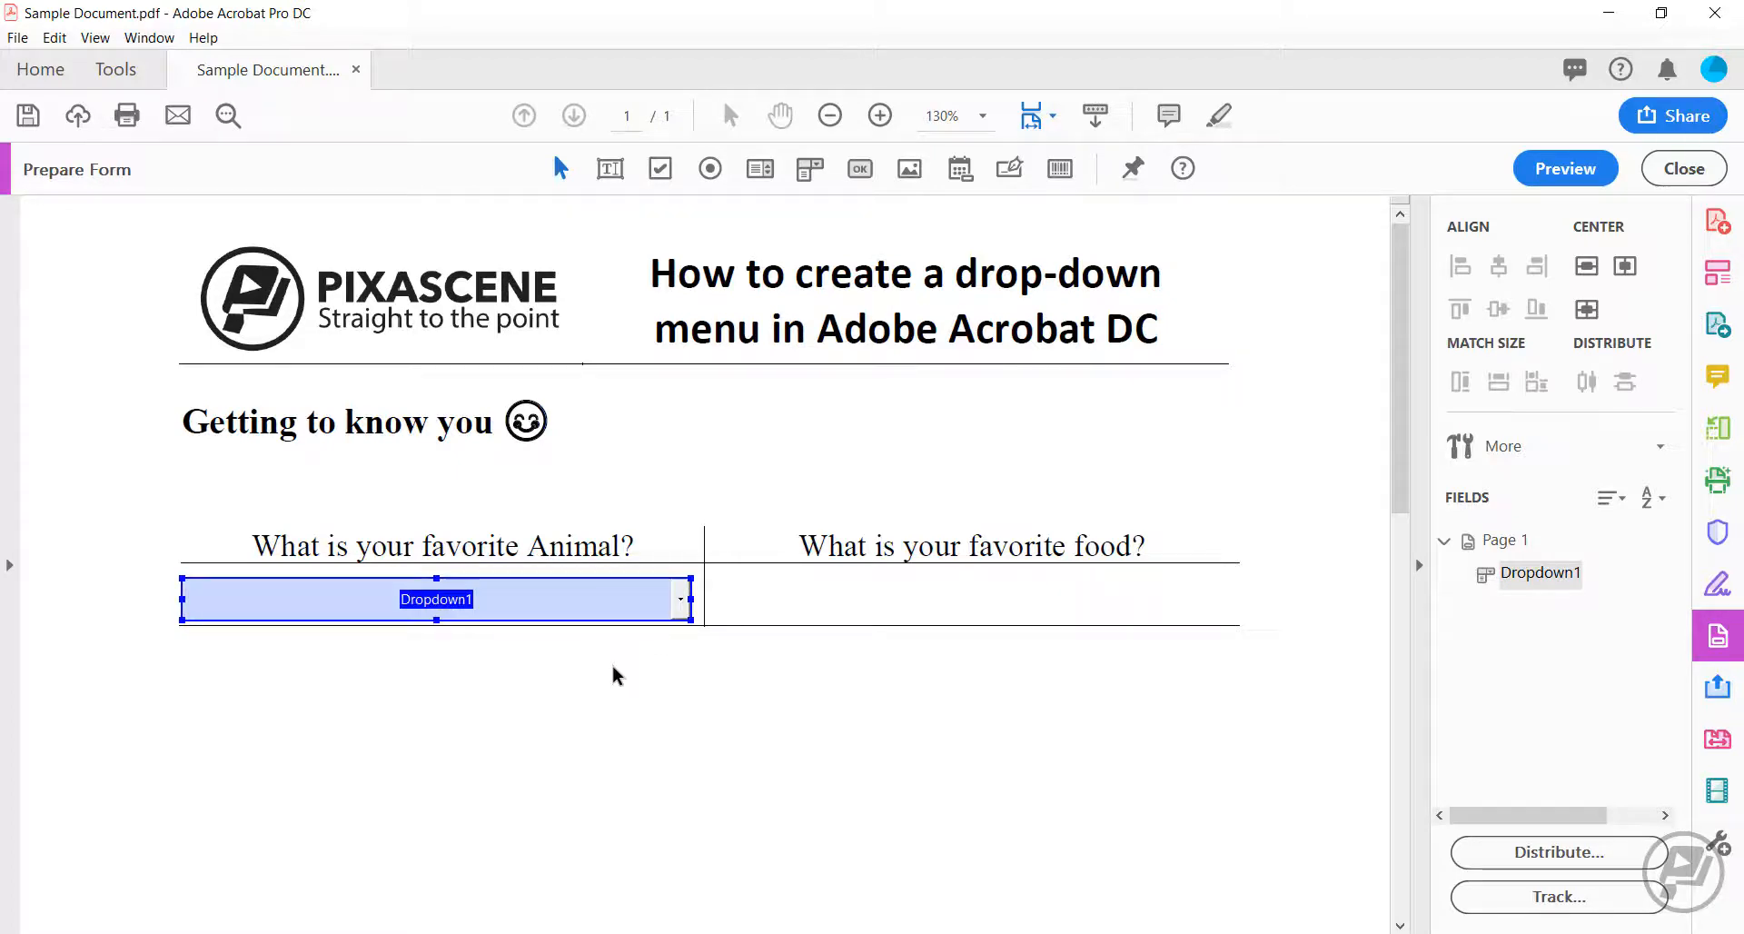
Step: Name the dropdown field "Favorite Animal" and give it the tooltip "Please choose your favorite animal"
right_click(574, 607)
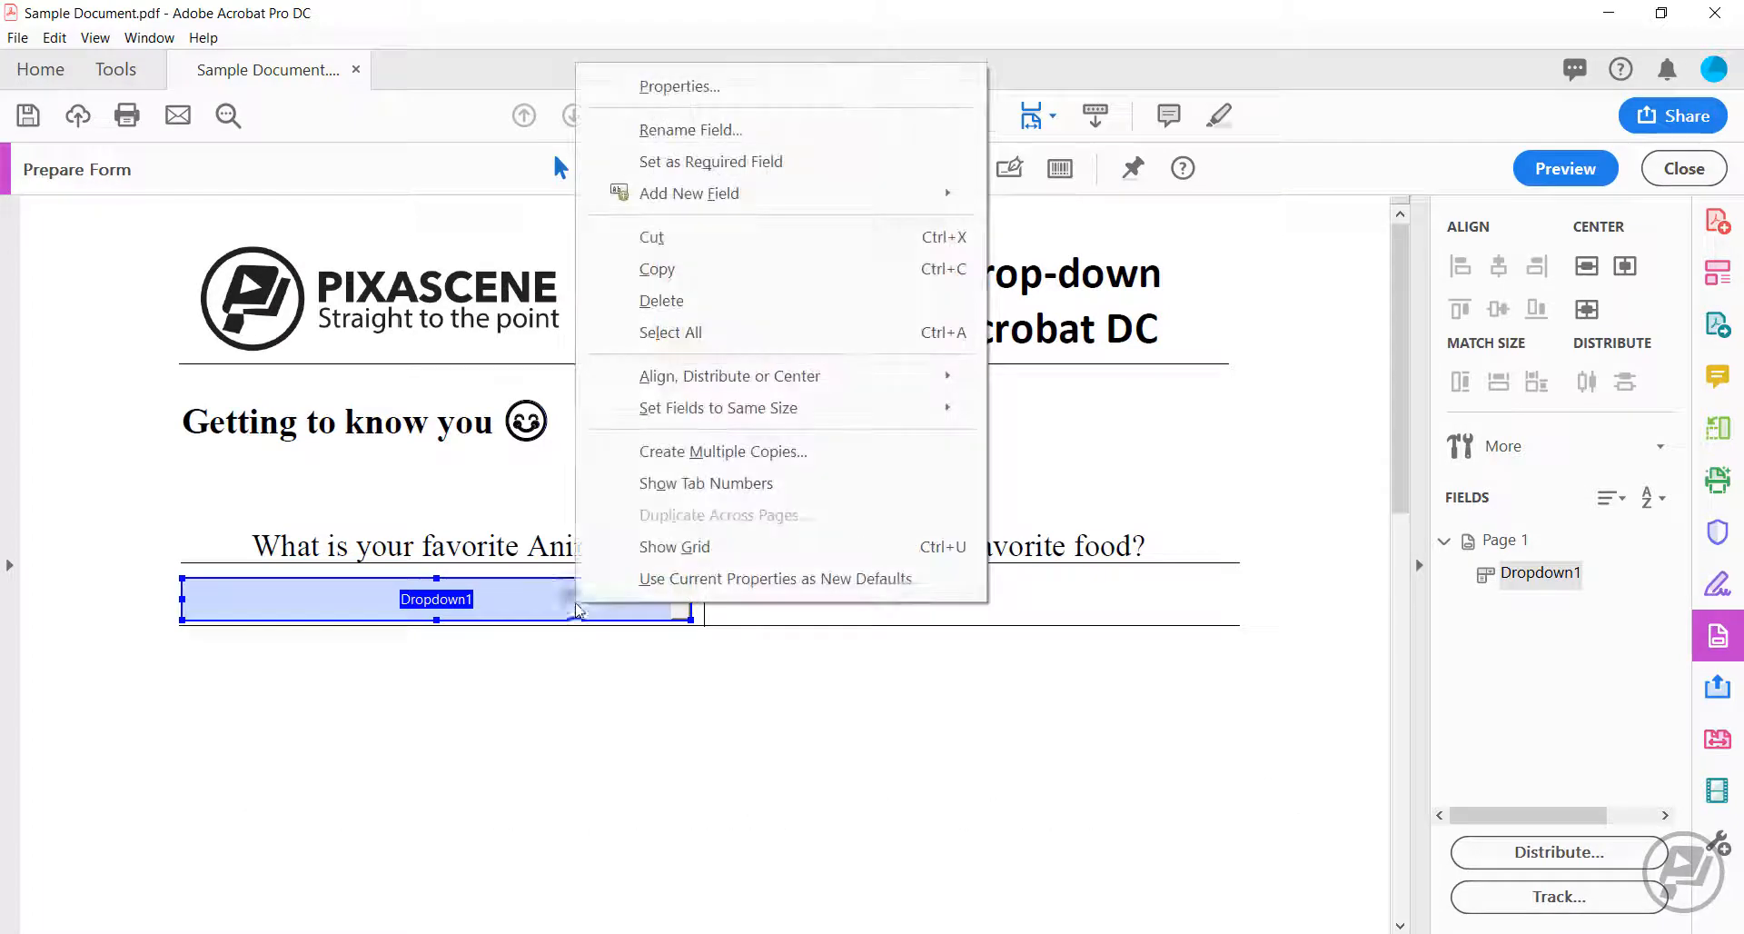
click(735, 91)
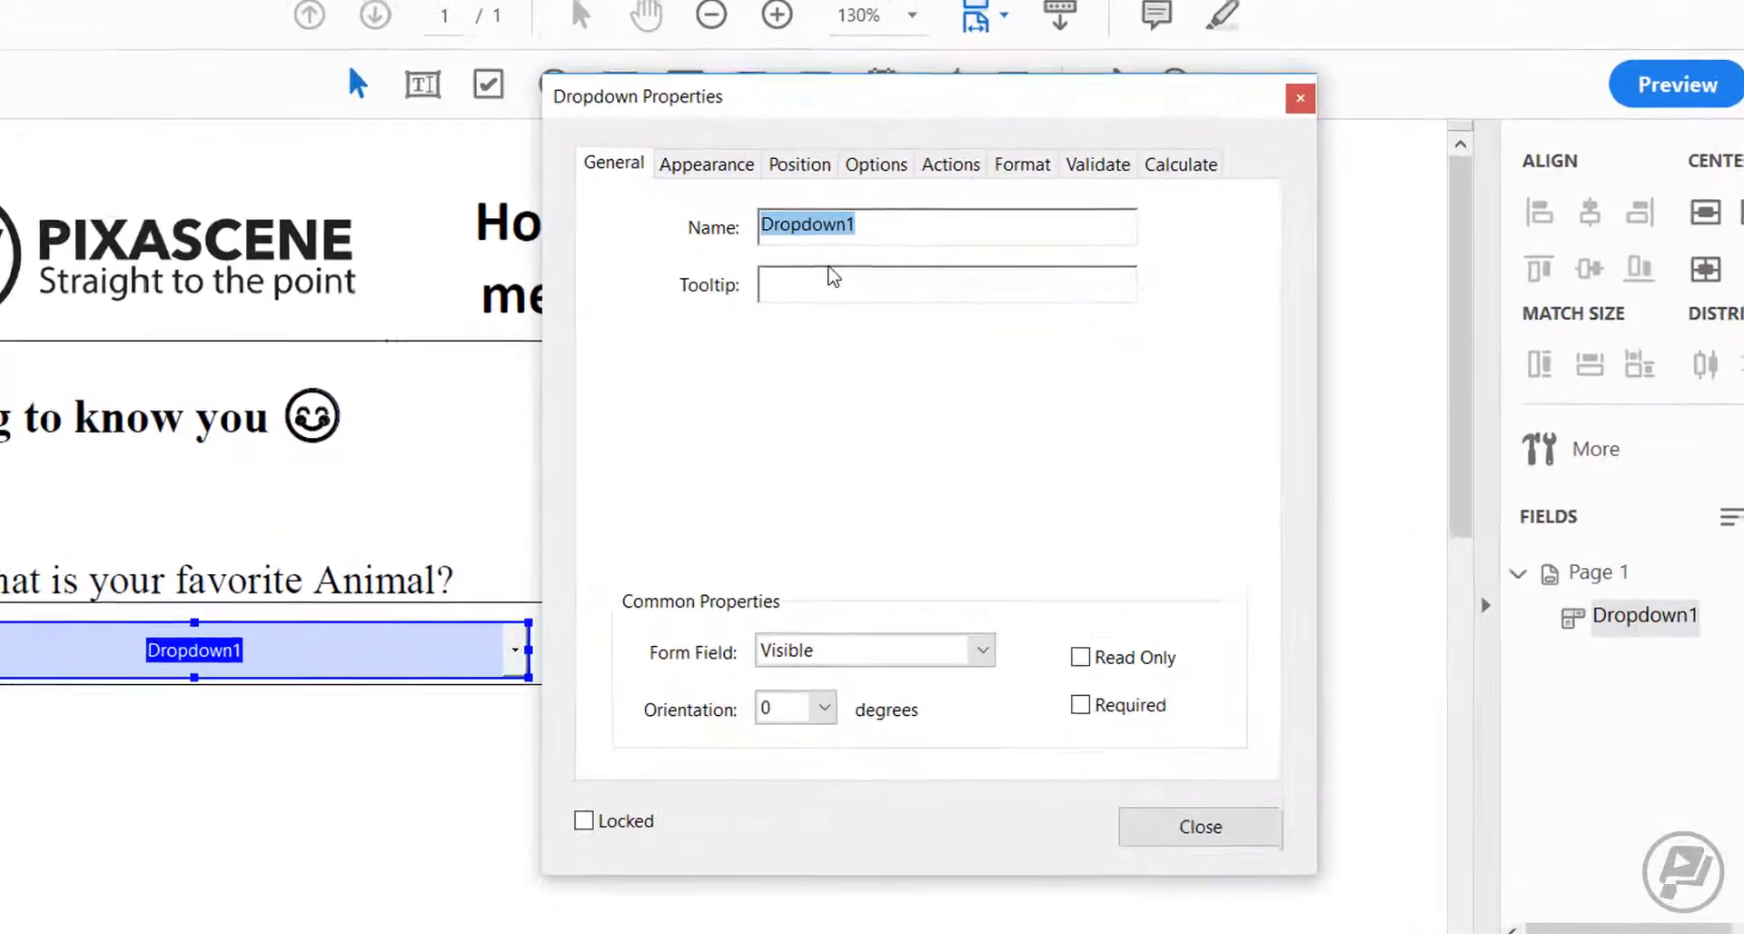
text(Favo)
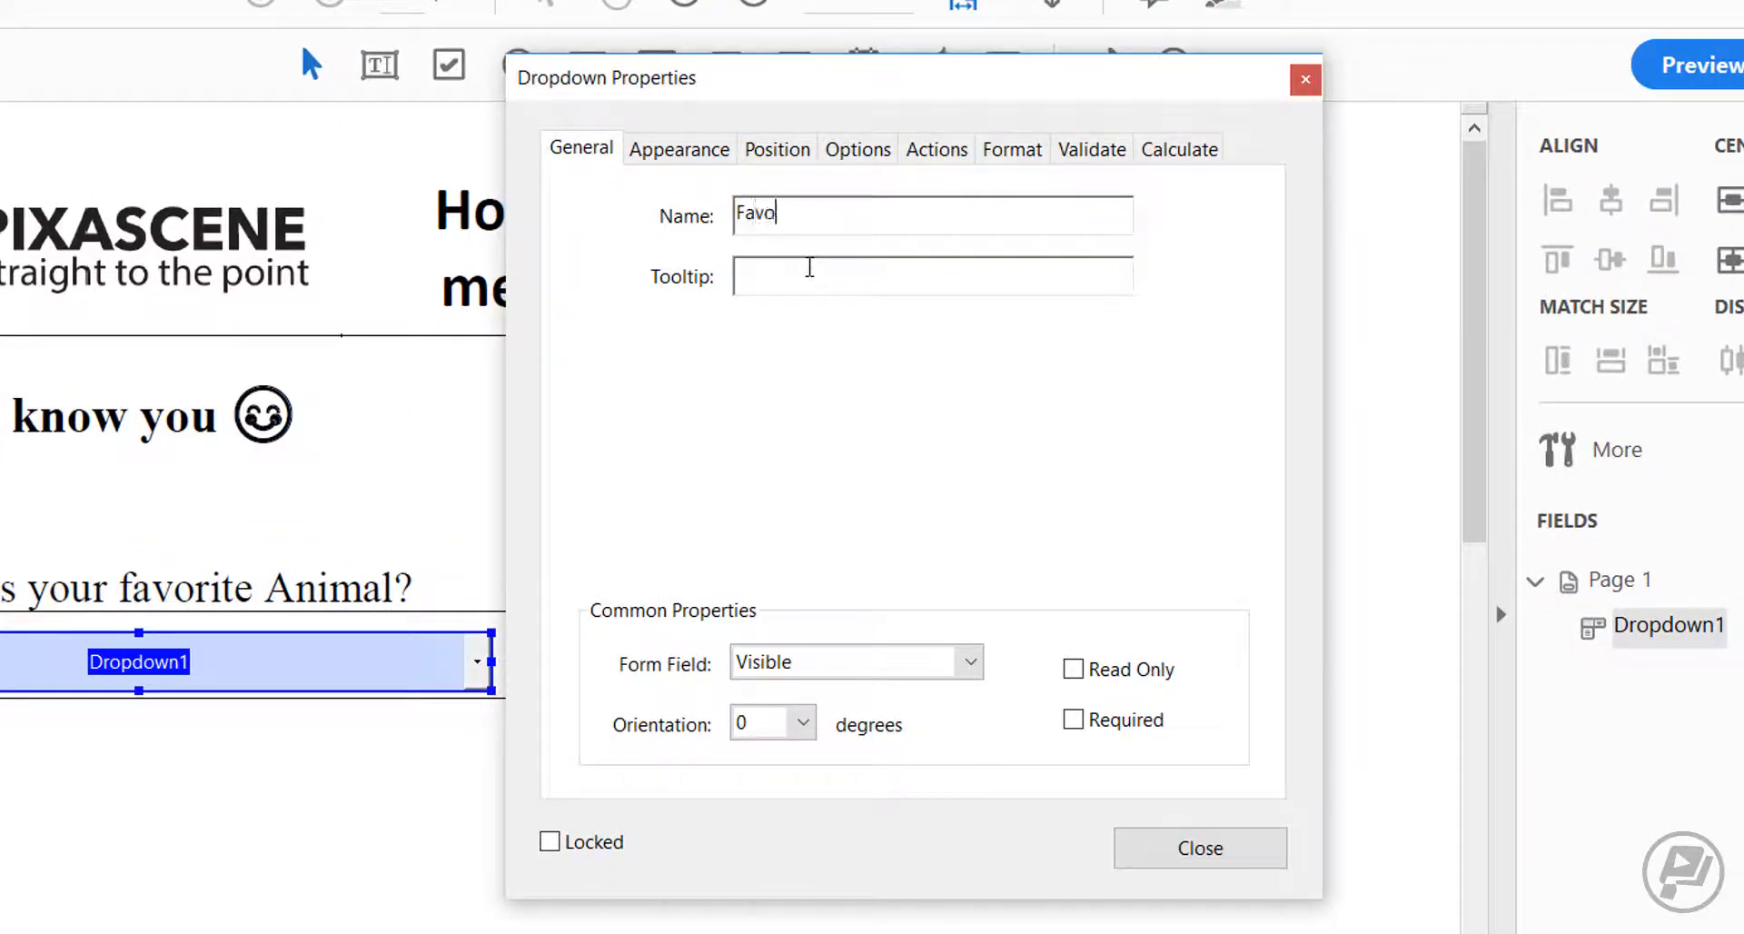
text(rite Animal)
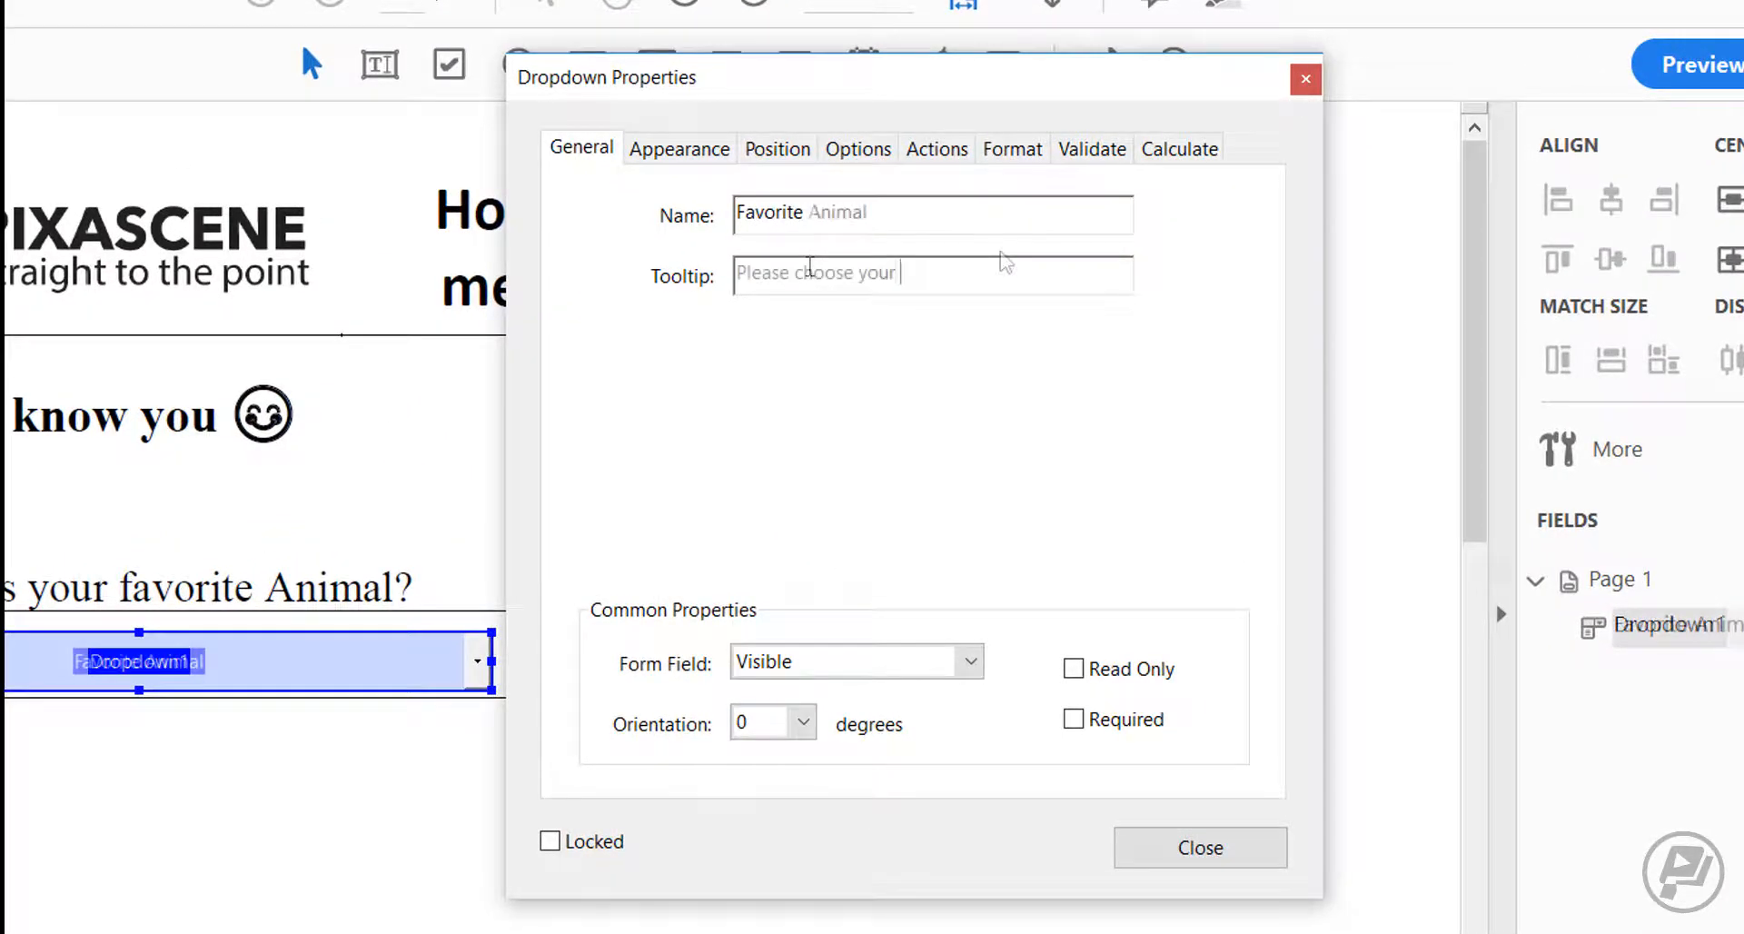
text(avorite animal)
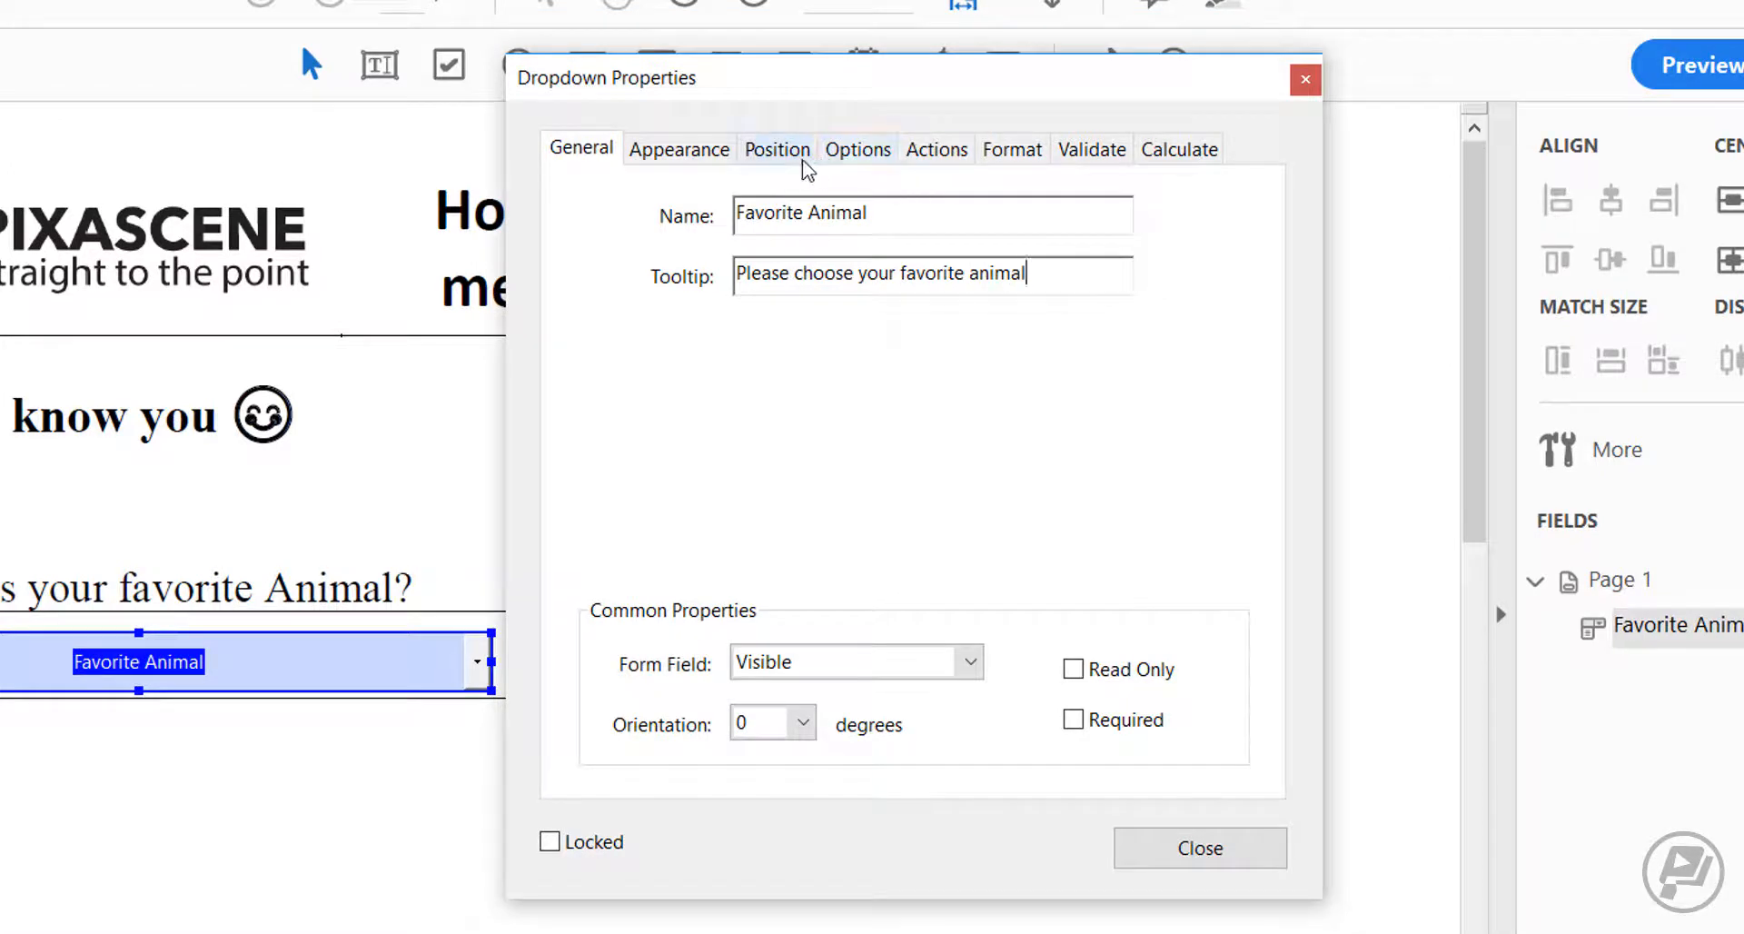
Step: Add Dog, Cat, Bird and Fish as items of the Favorite Animal dropdown
click(672, 151)
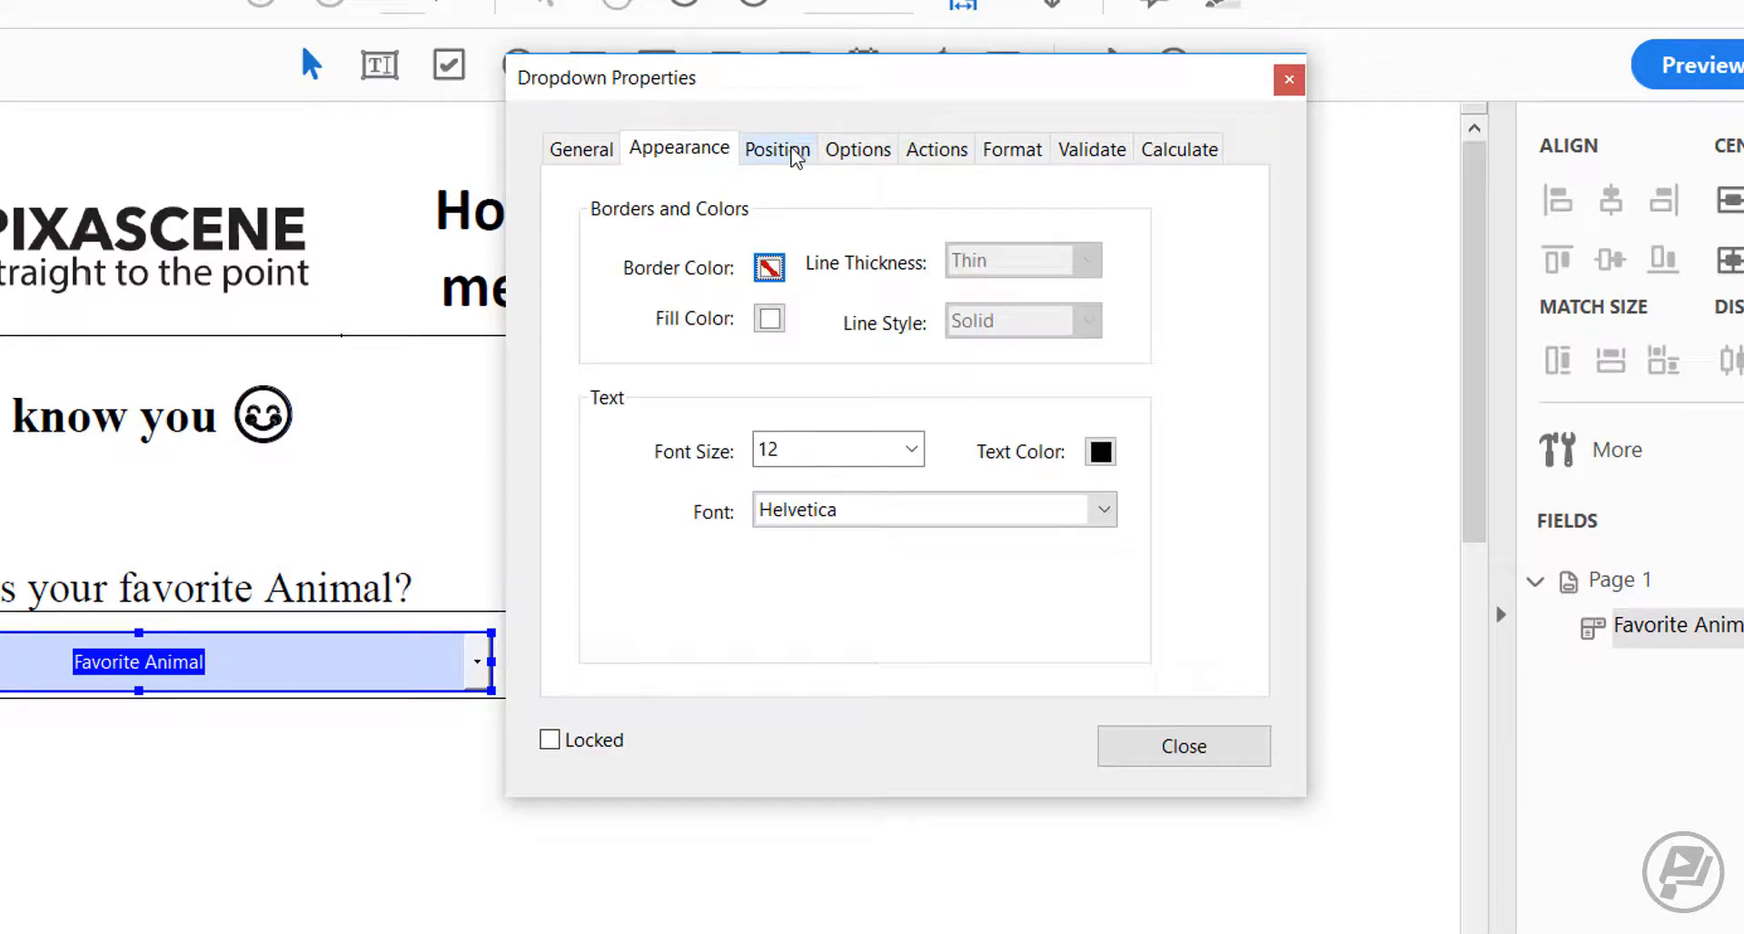
click(778, 150)
click(854, 151)
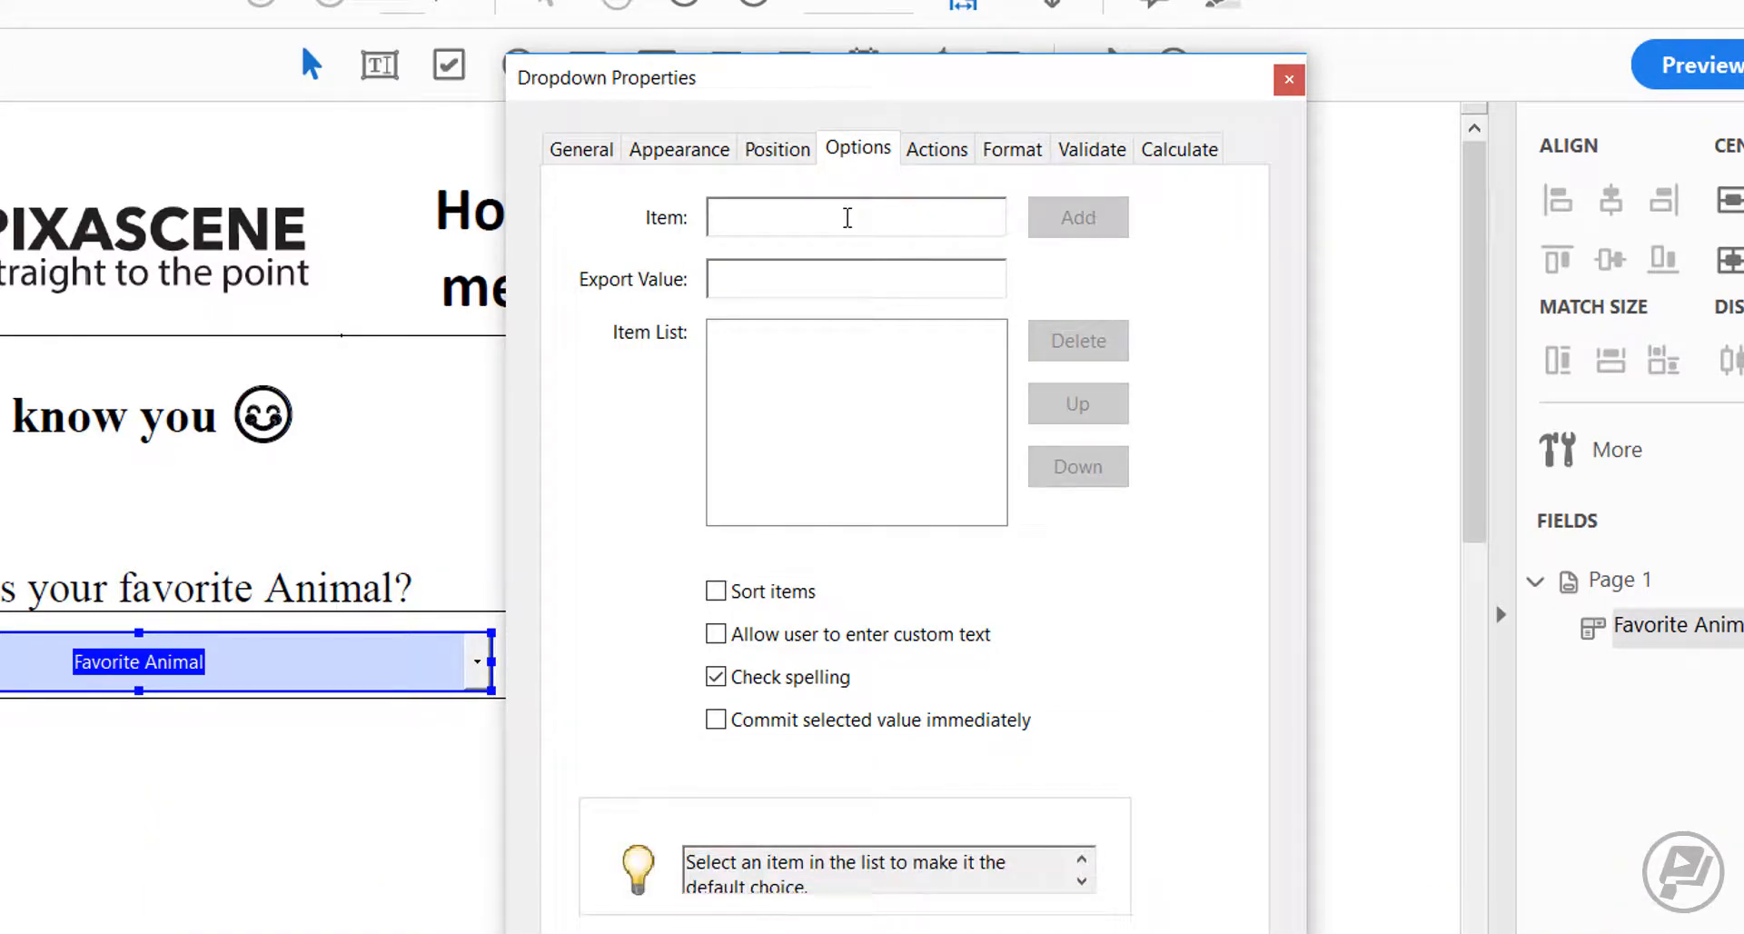
click(847, 218)
text(Dog)
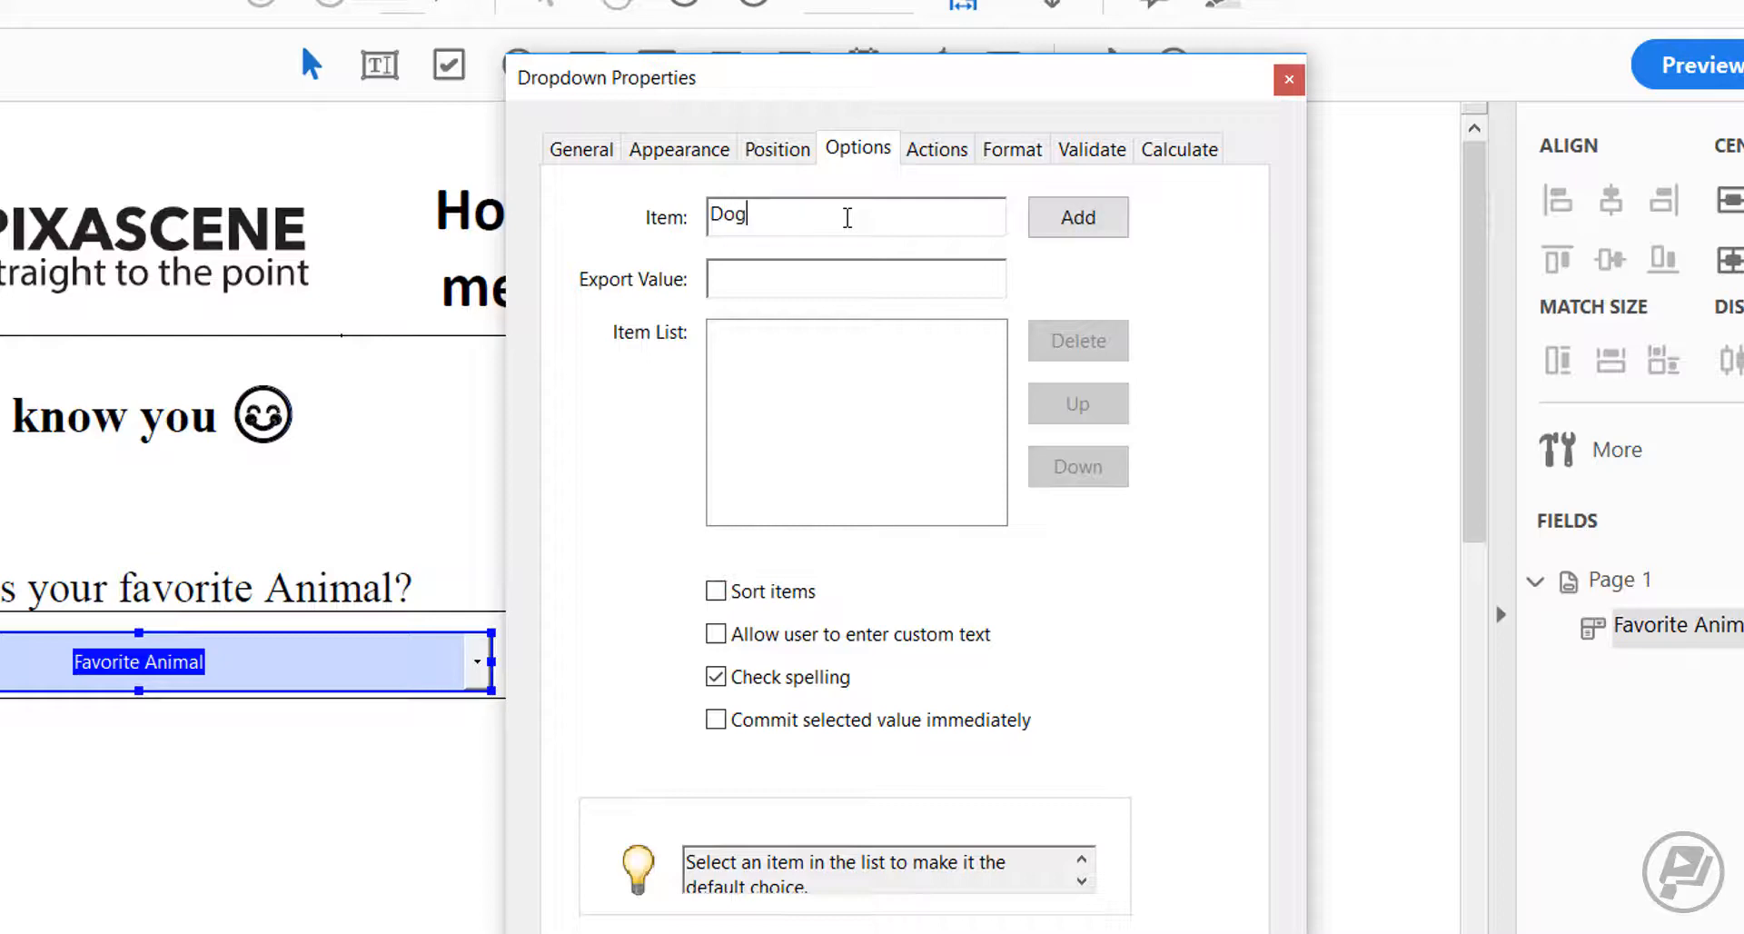
click(1099, 219)
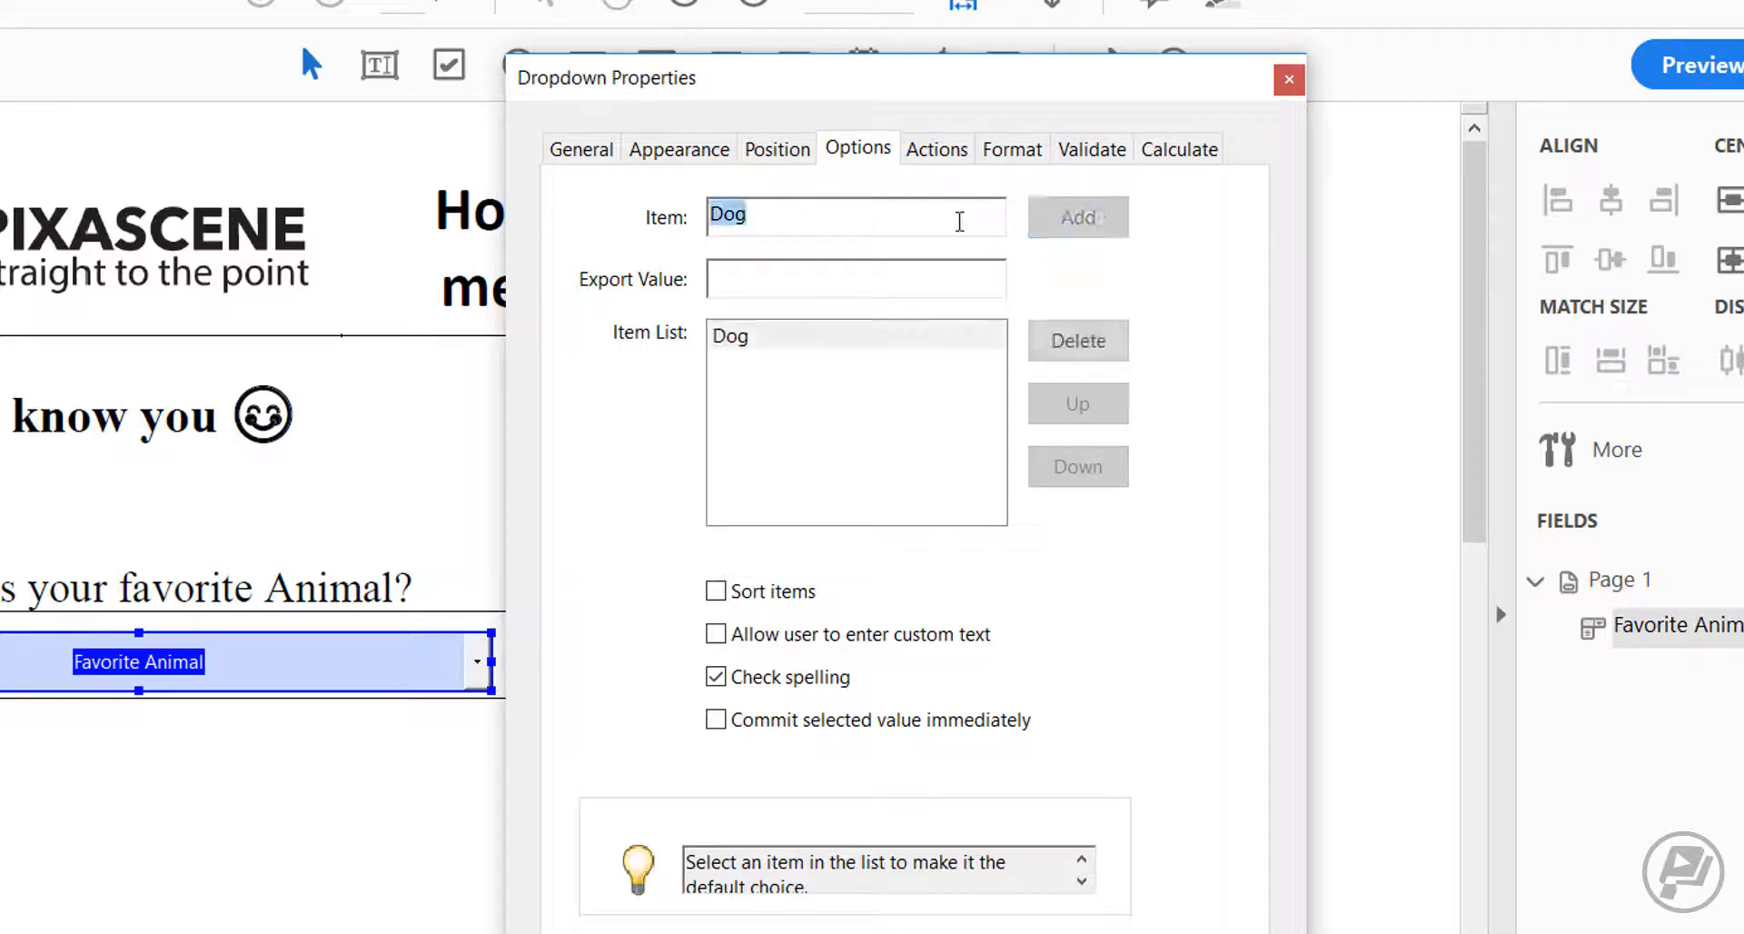
text(Ca)
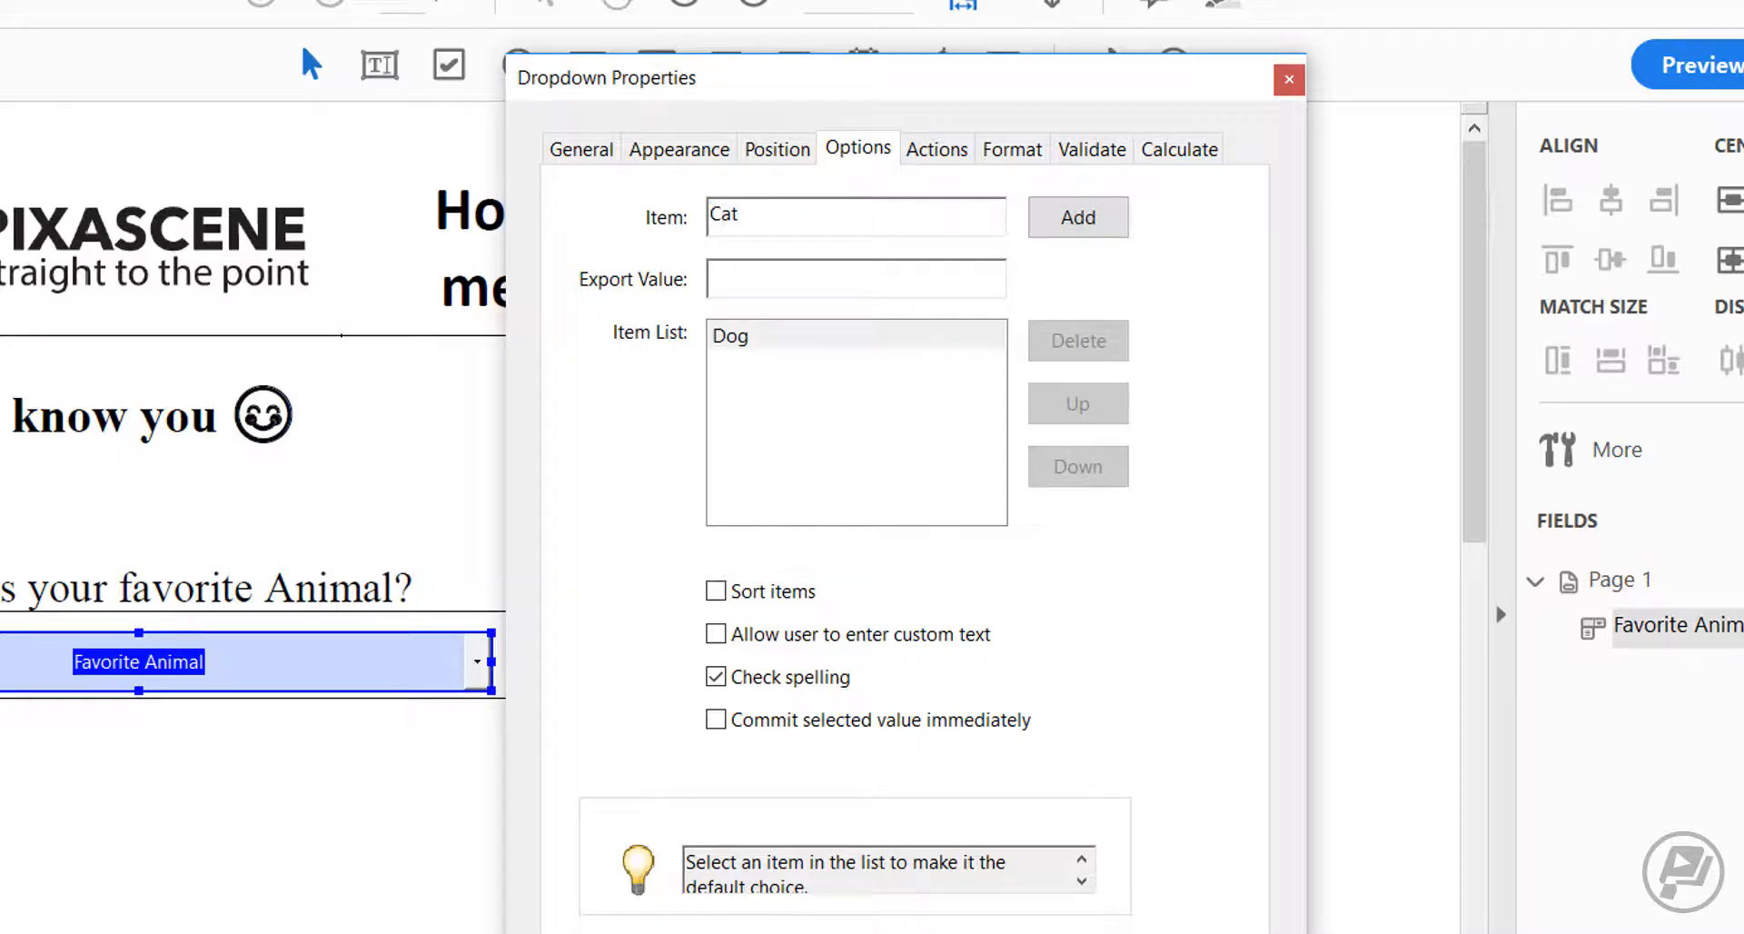
text(t)
click(1066, 227)
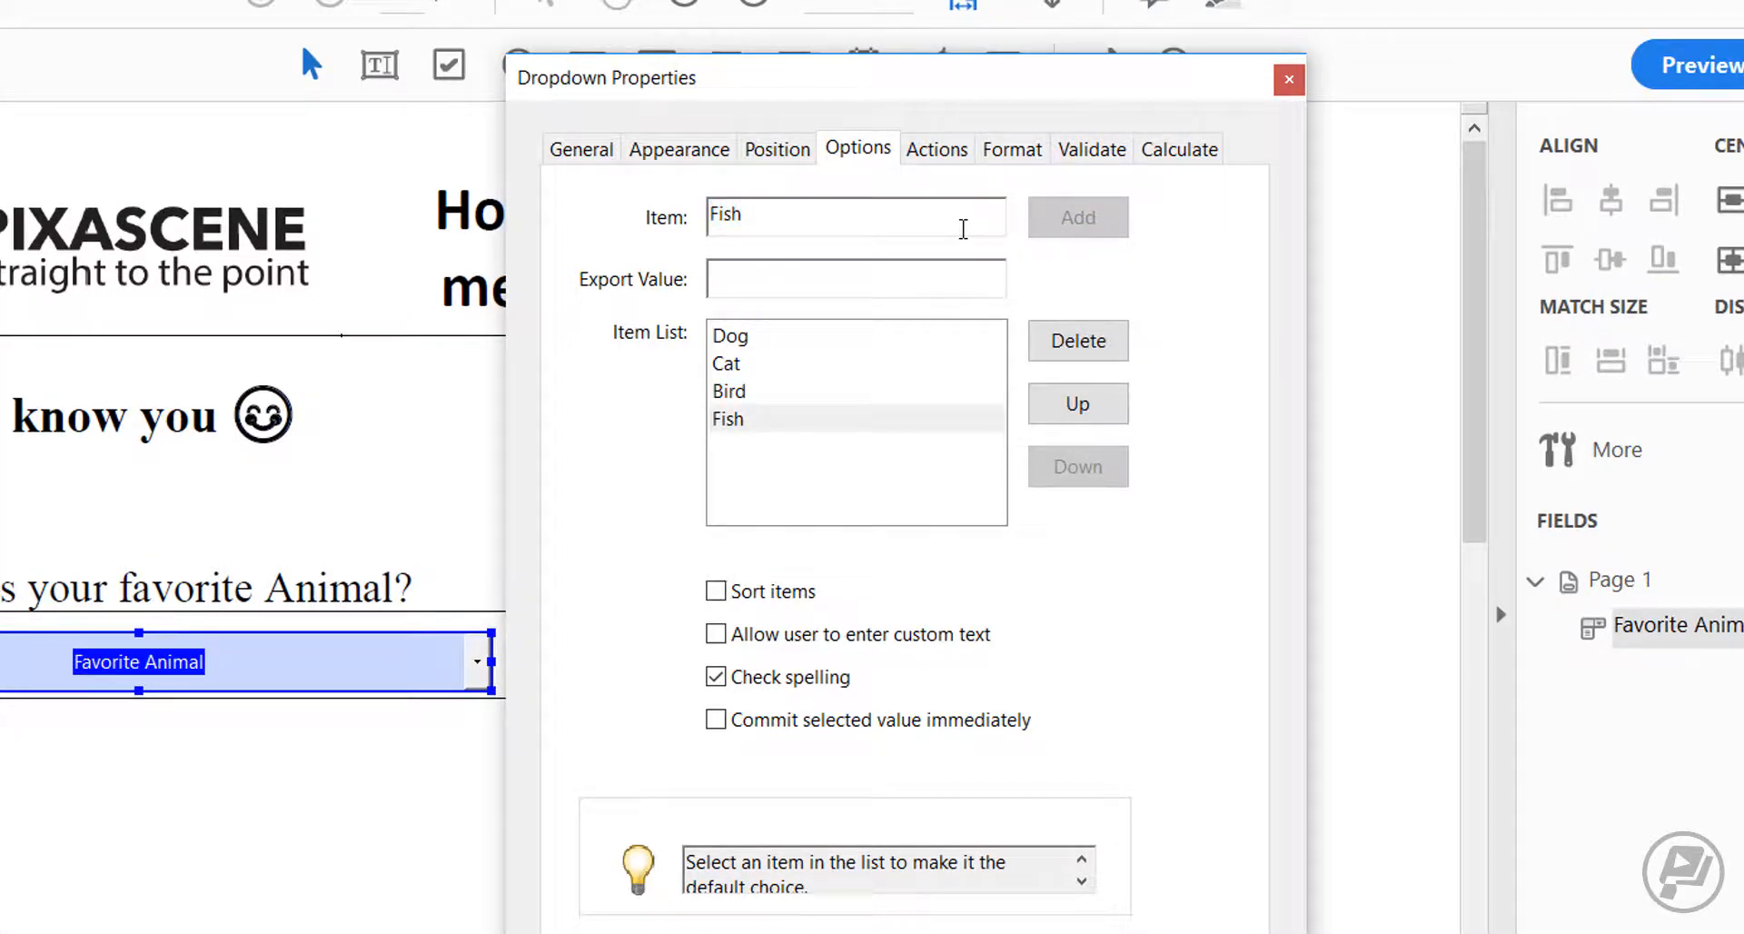
Step: Add the item "Please Choose One" to the Favorite Animal dropdown
text(P)
key(BackSpace)
text(Please Choose One)
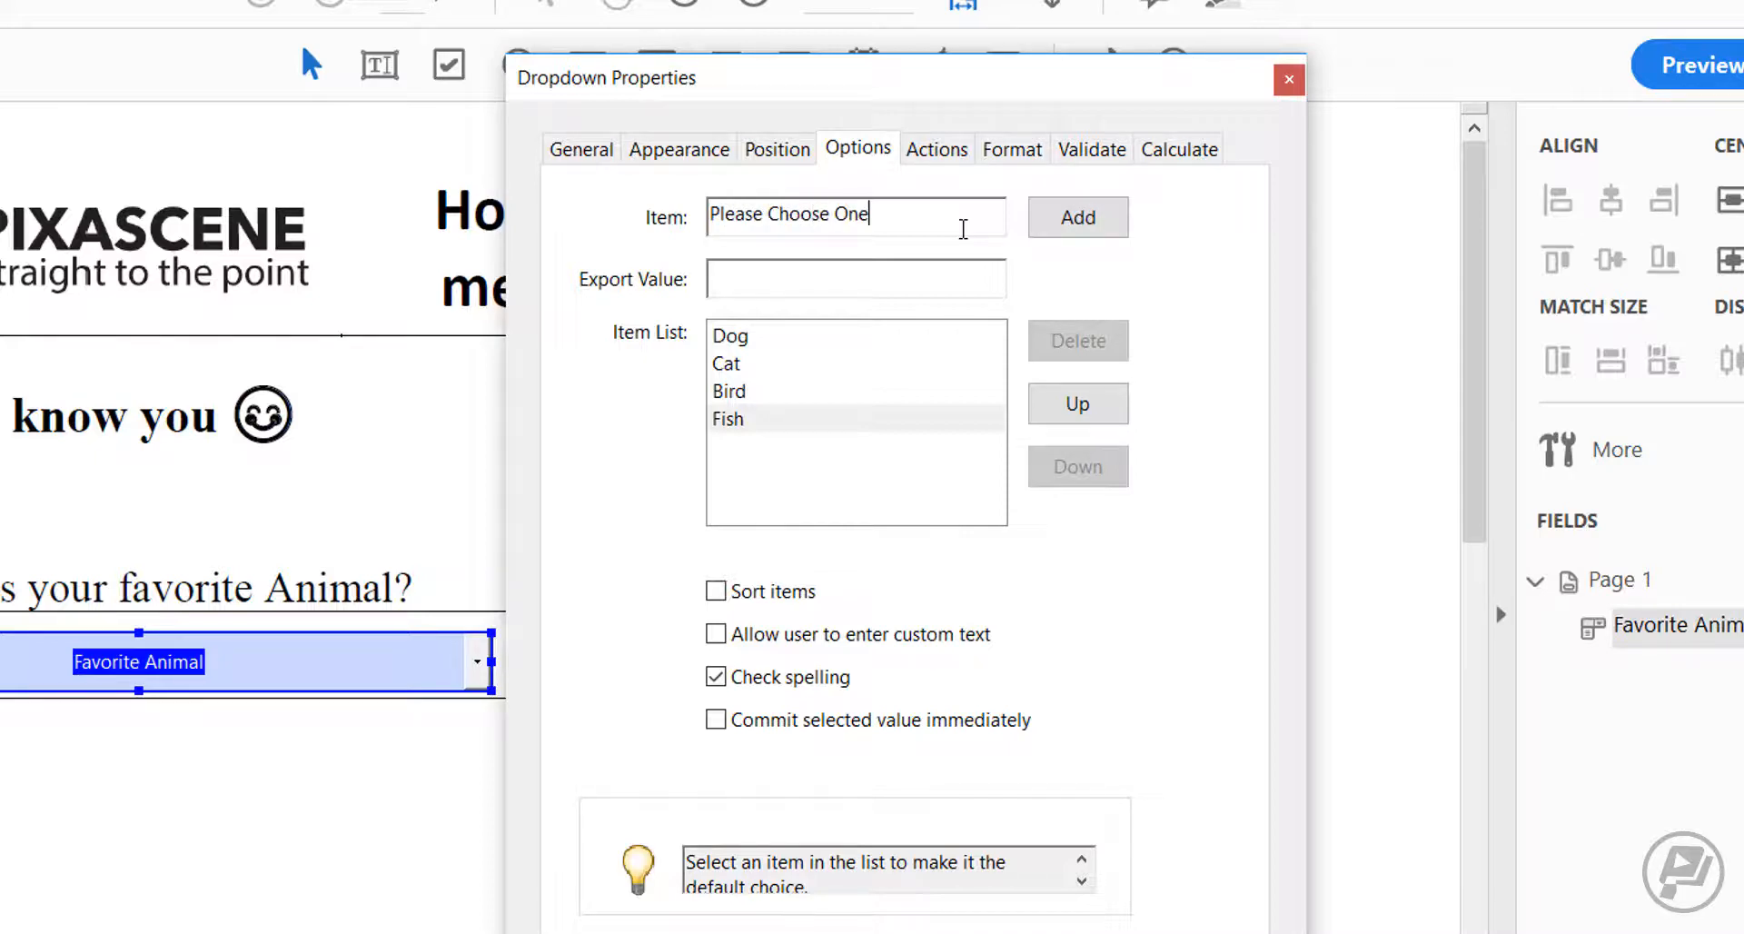
click(1081, 227)
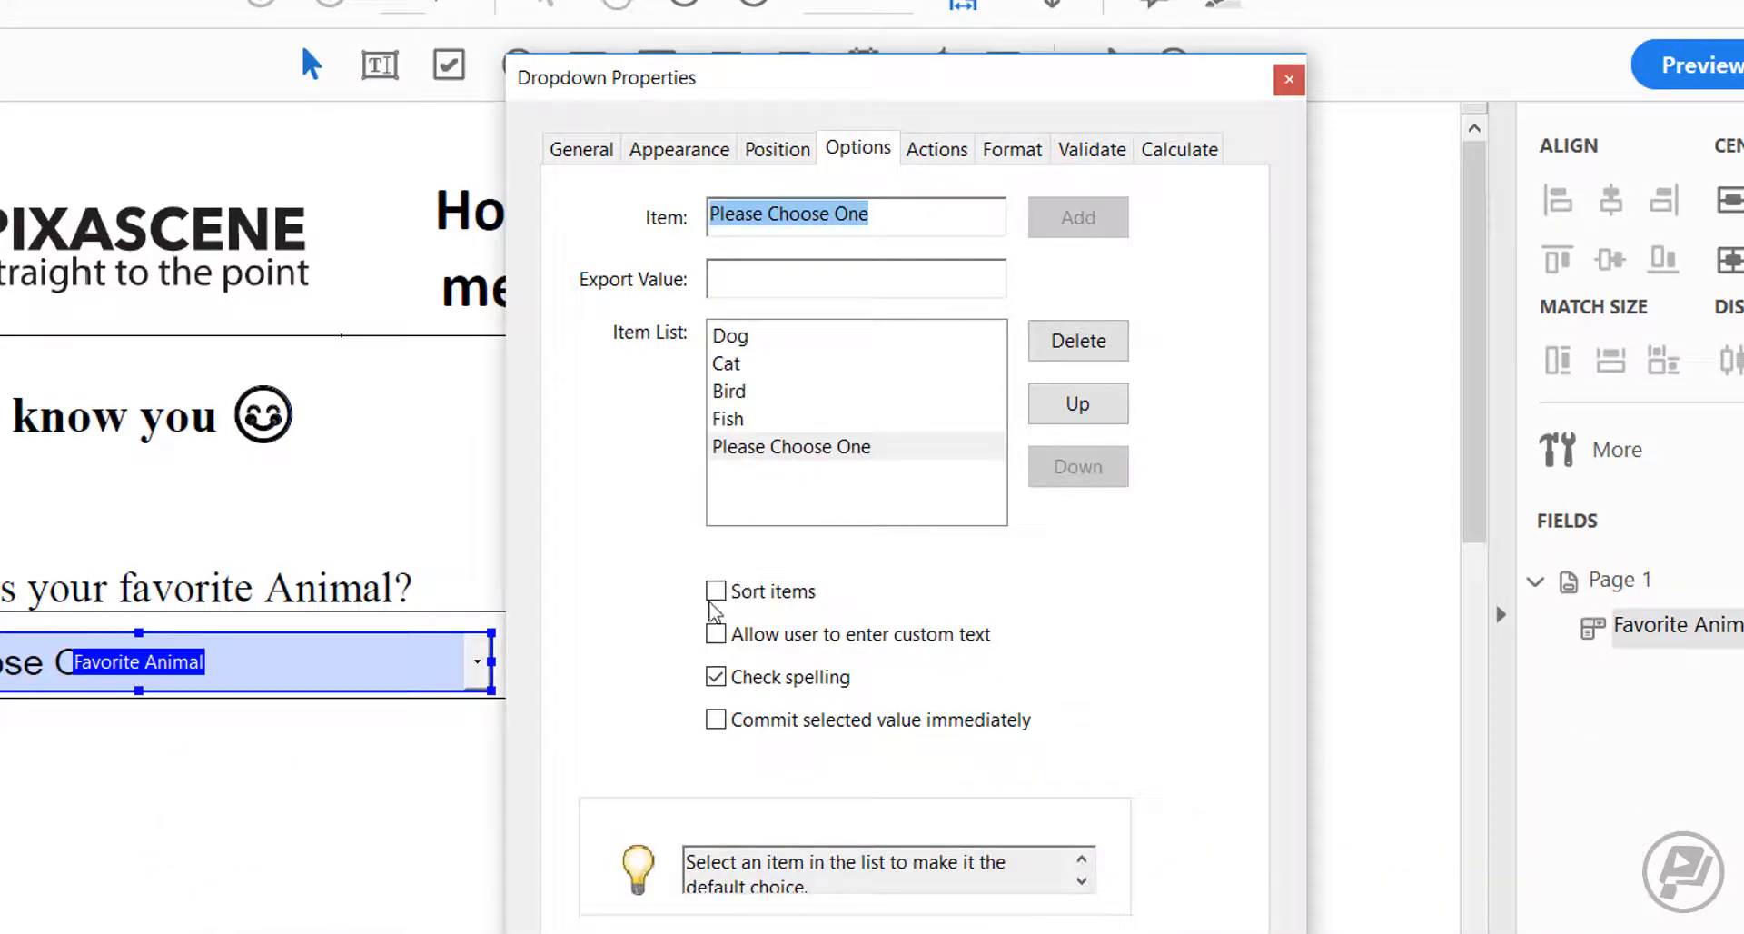
Step: Sort the dropdown items alphabetically, move "Please Choose One" to the top of the list, and close the properties
click(716, 592)
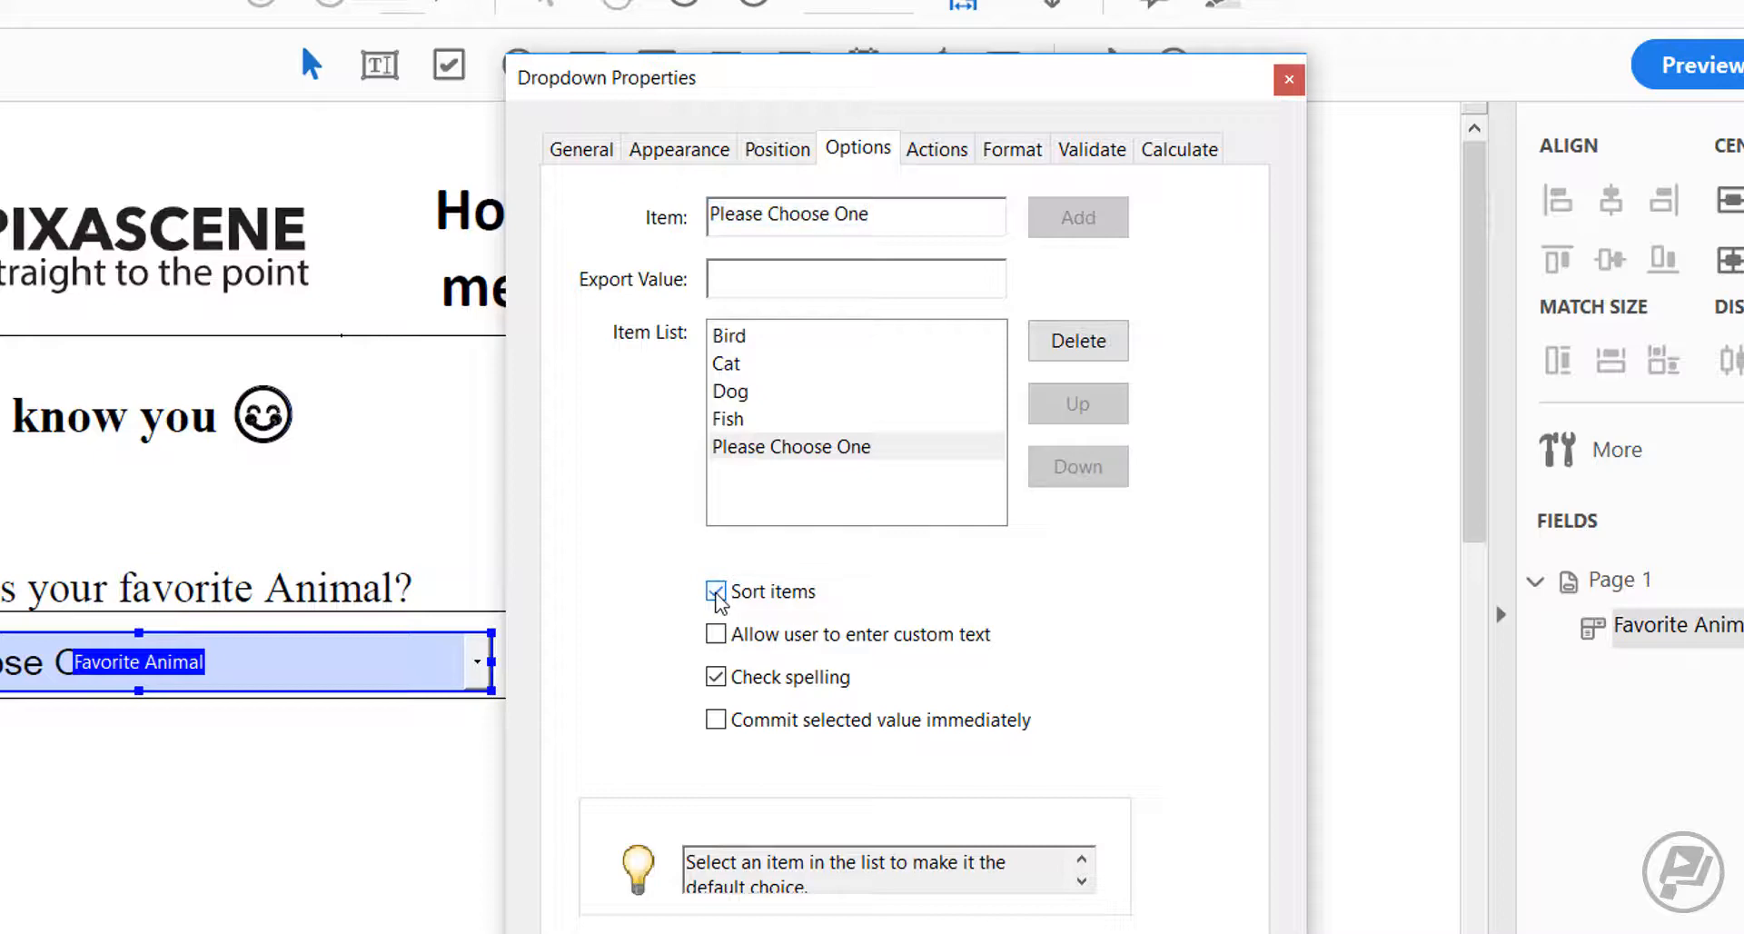
click(784, 457)
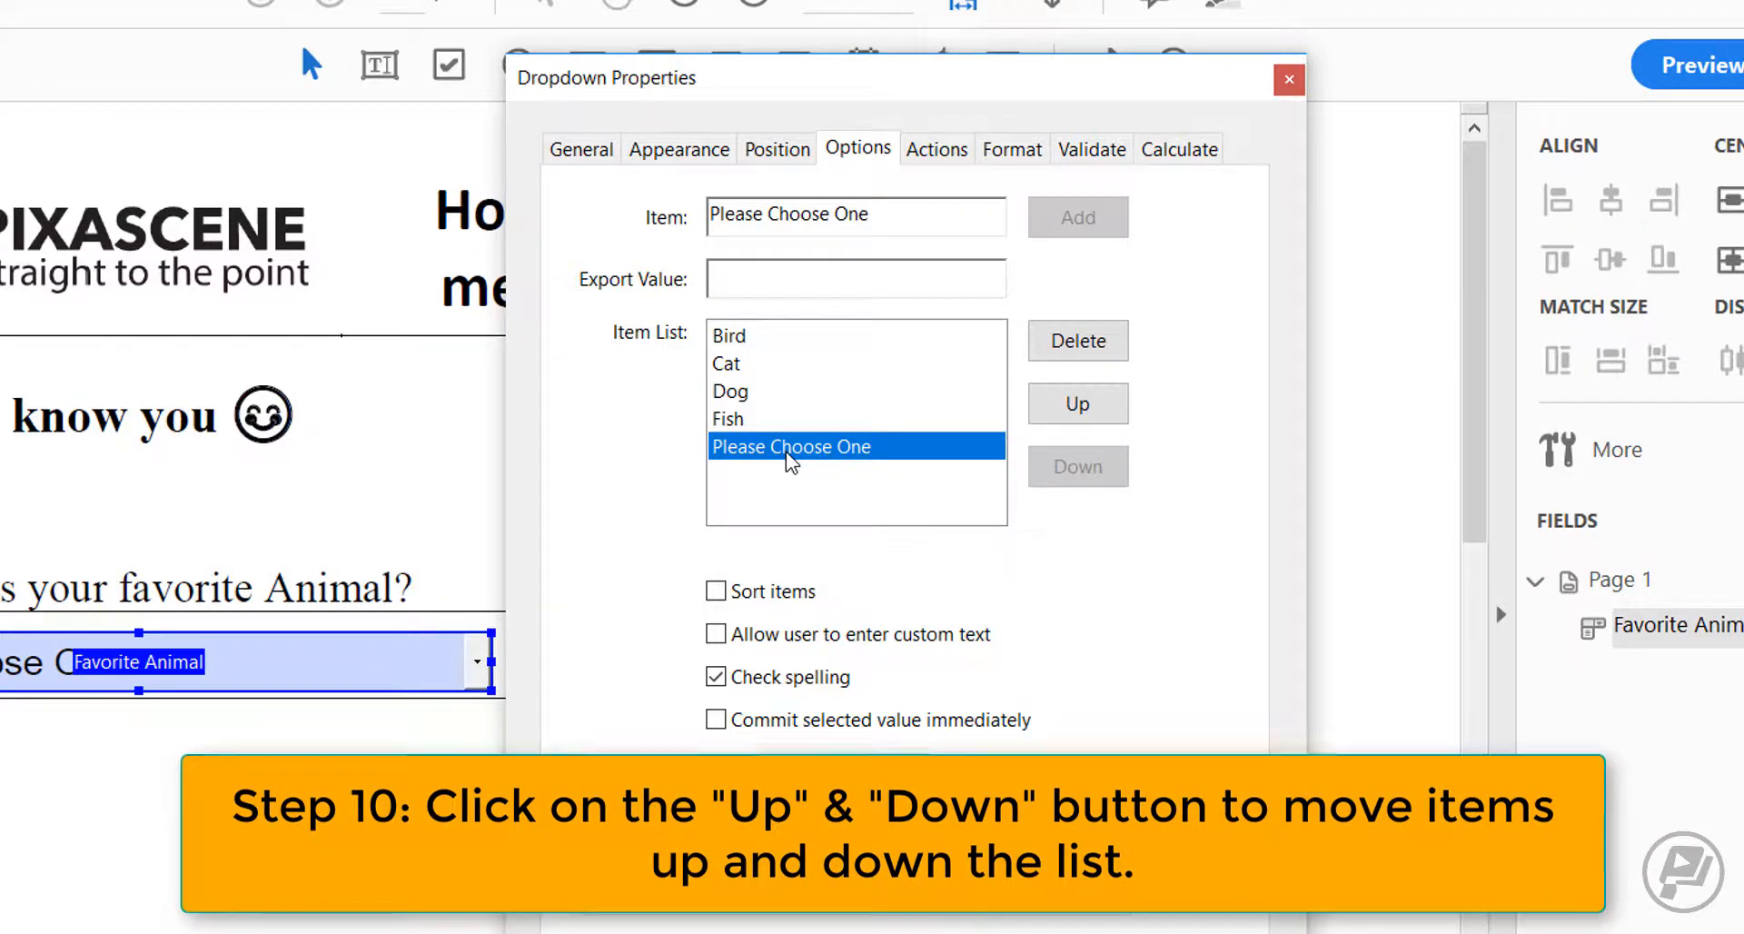
click(1079, 416)
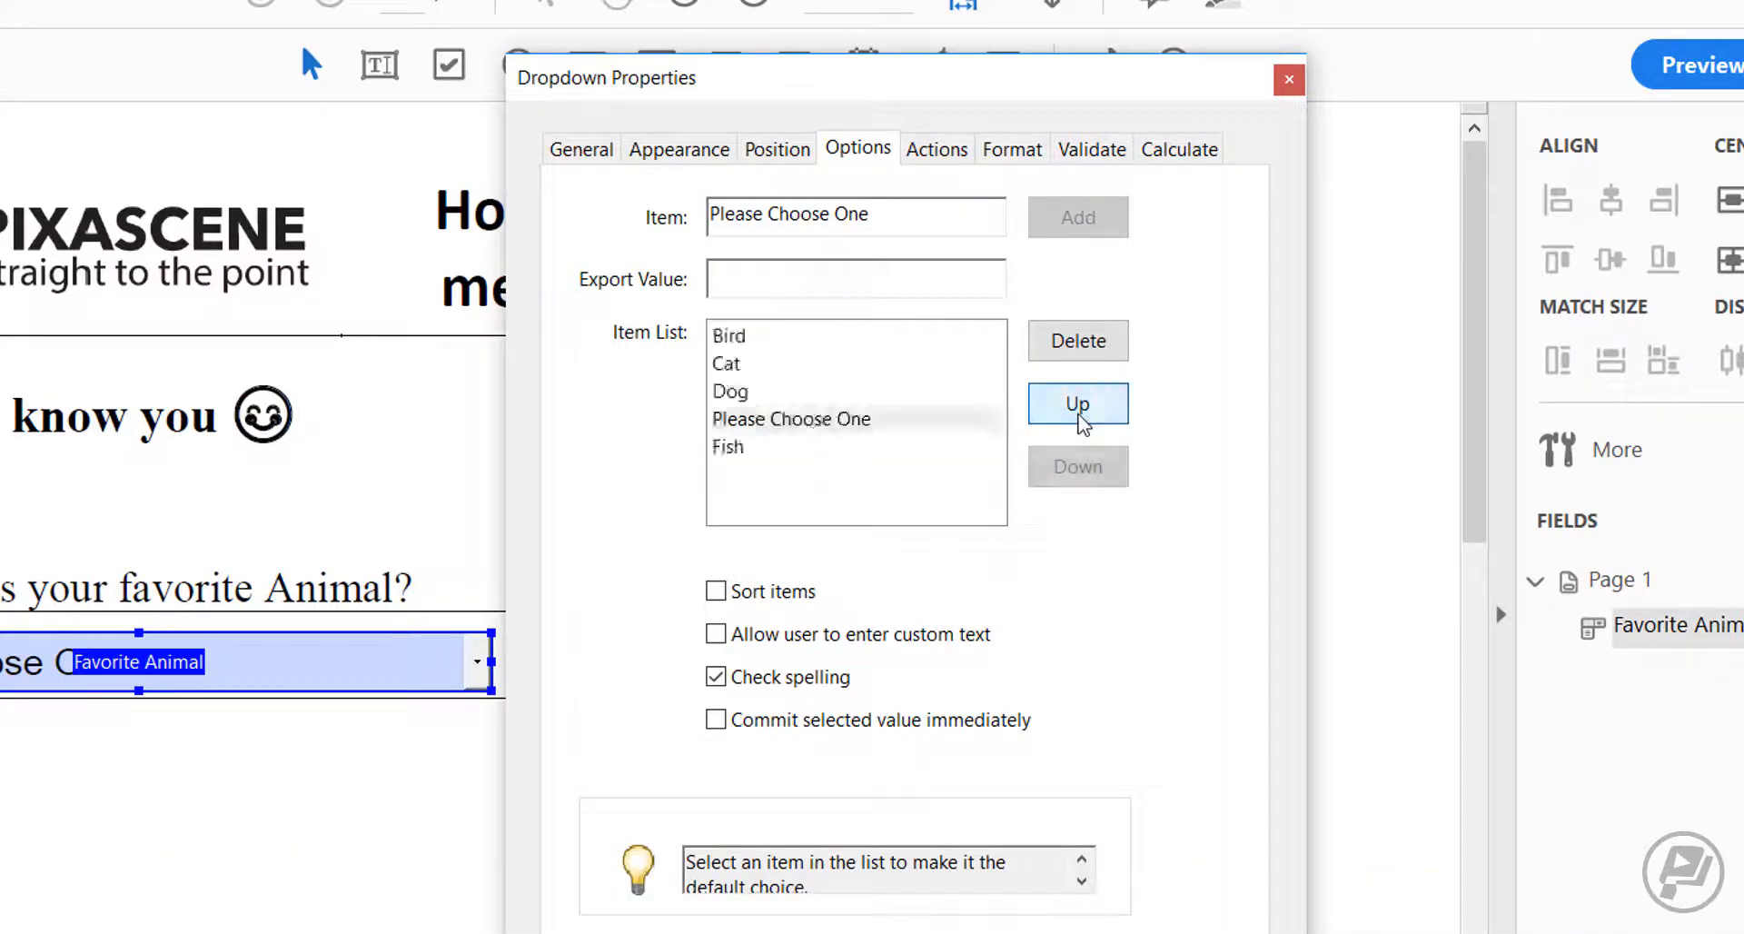
click(1079, 416)
click(1079, 416)
click(1079, 416)
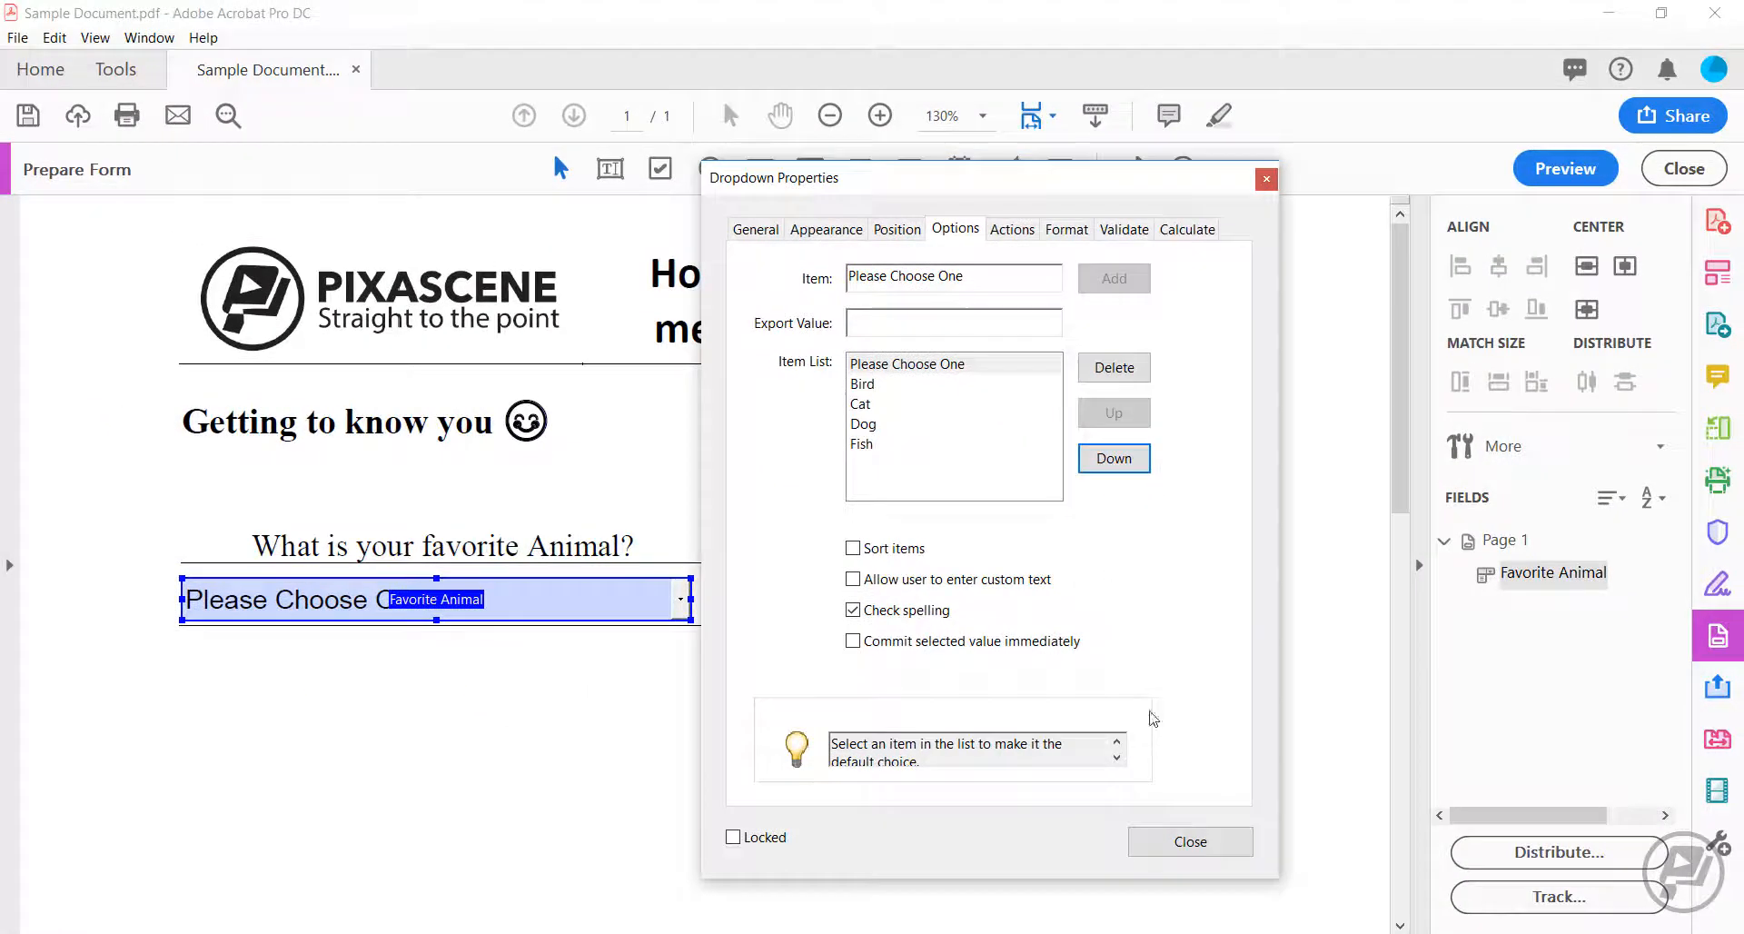
click(1213, 841)
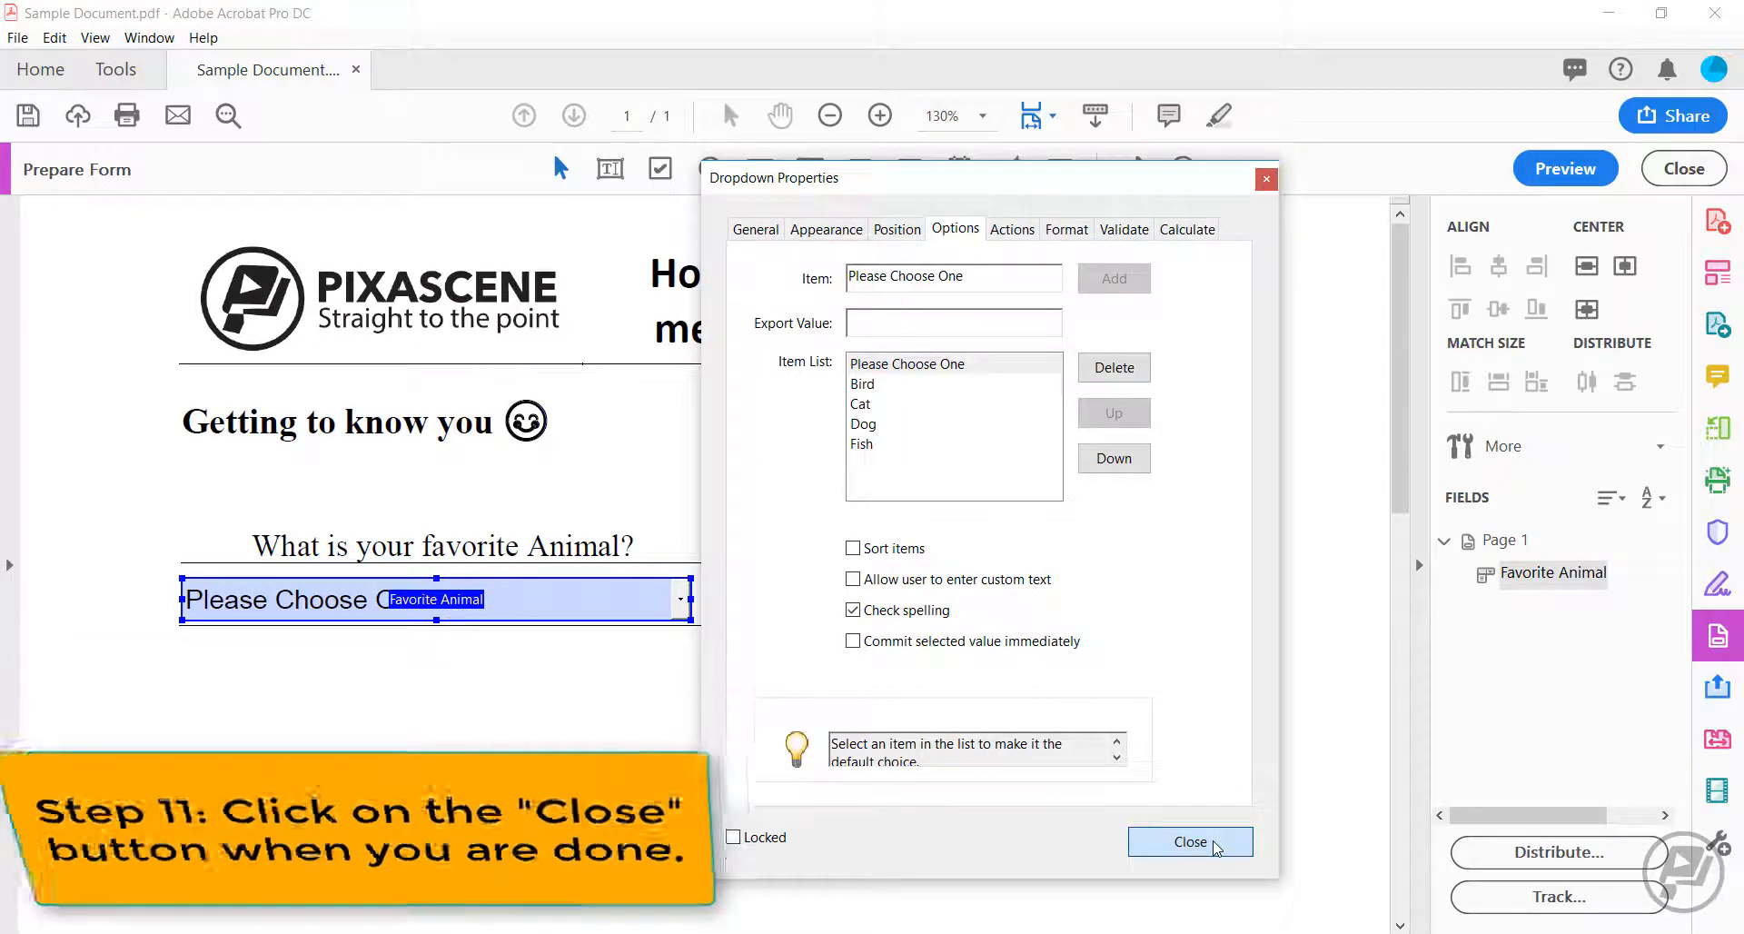
click(1190, 841)
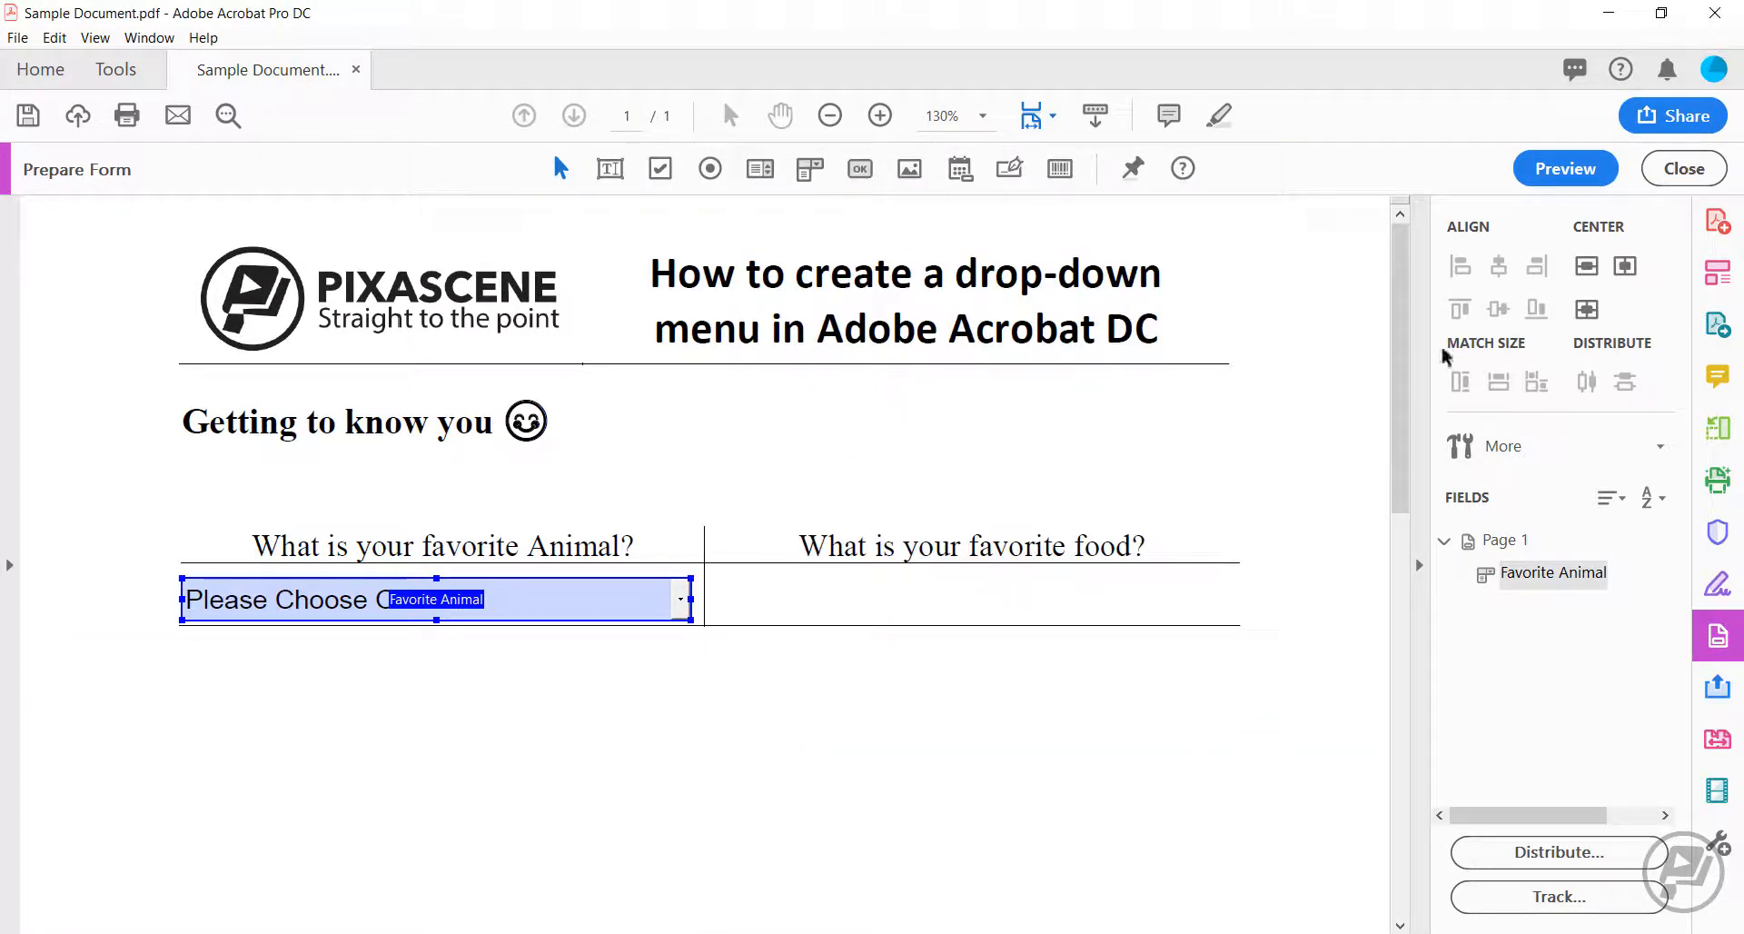
Step: Preview the form, choose Fish in the favorite animal dropdown, and return to form editing
click(1564, 168)
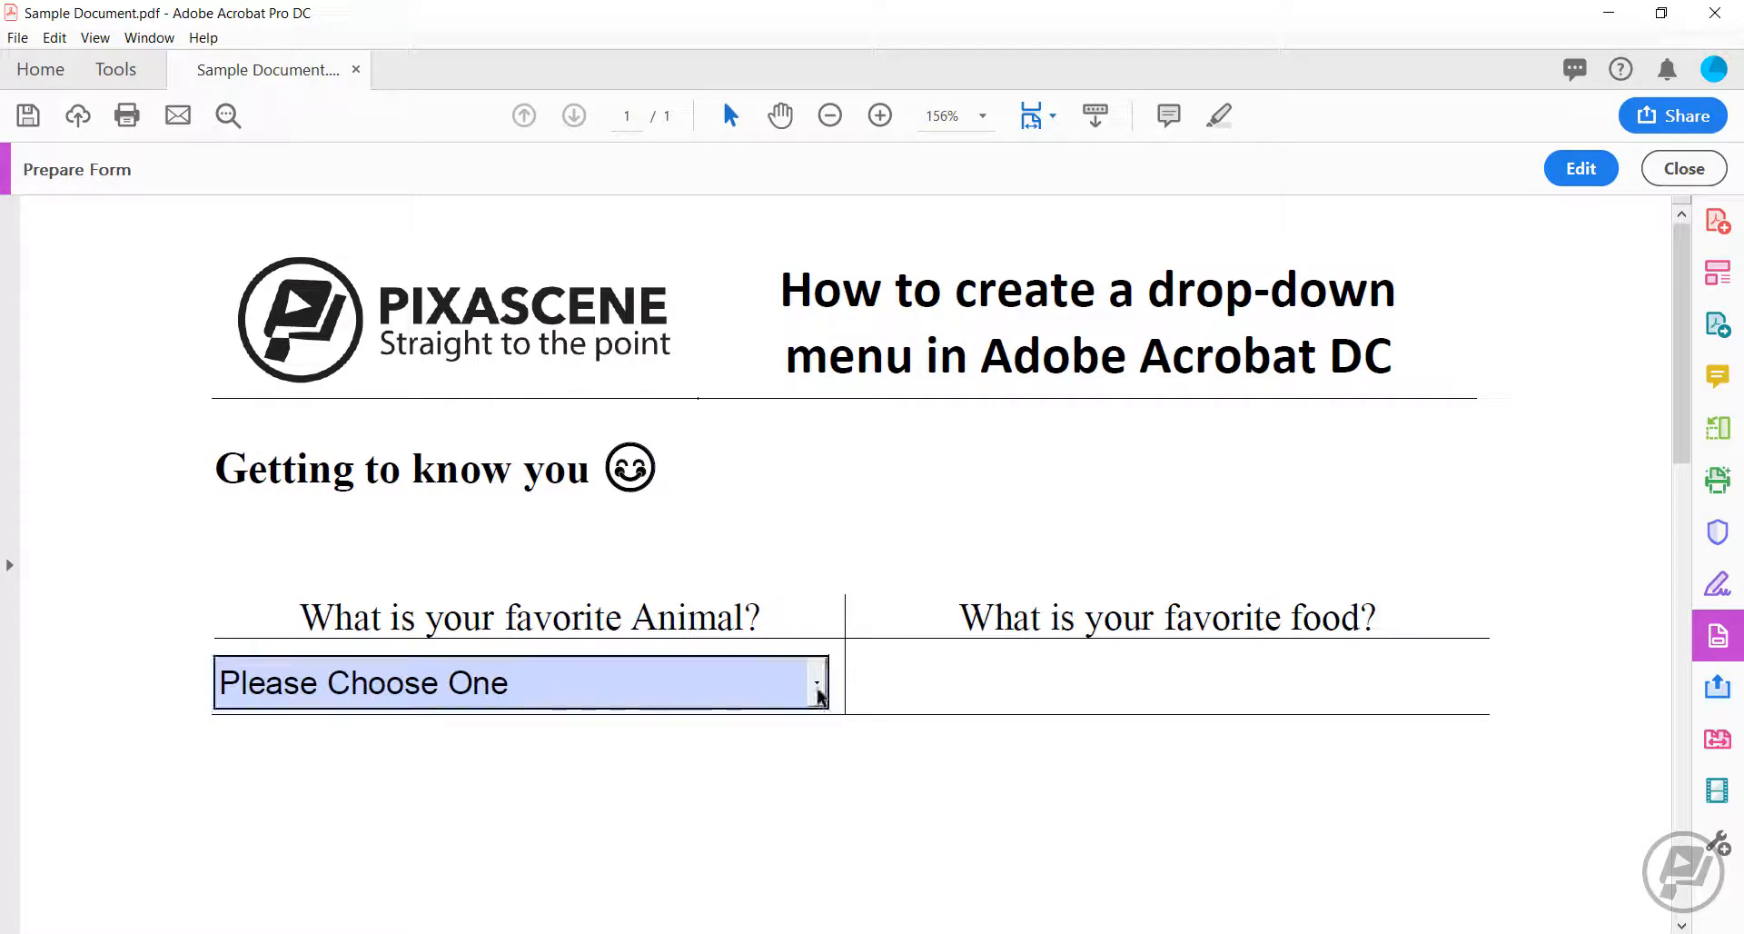
click(818, 686)
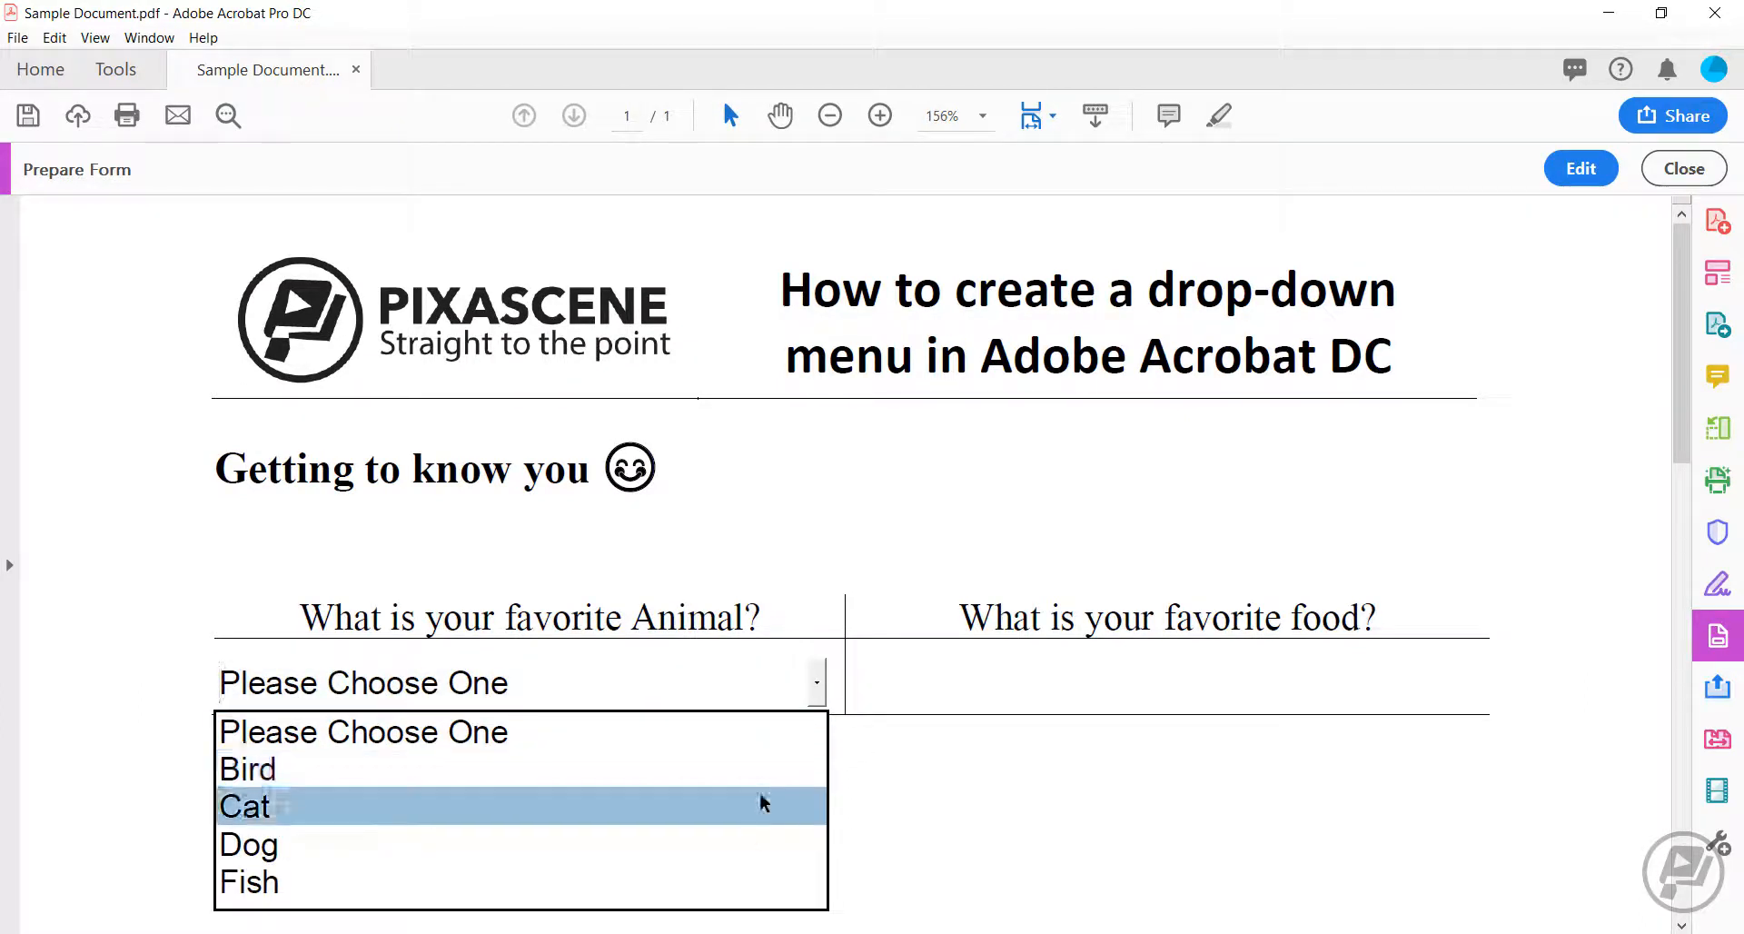
click(767, 879)
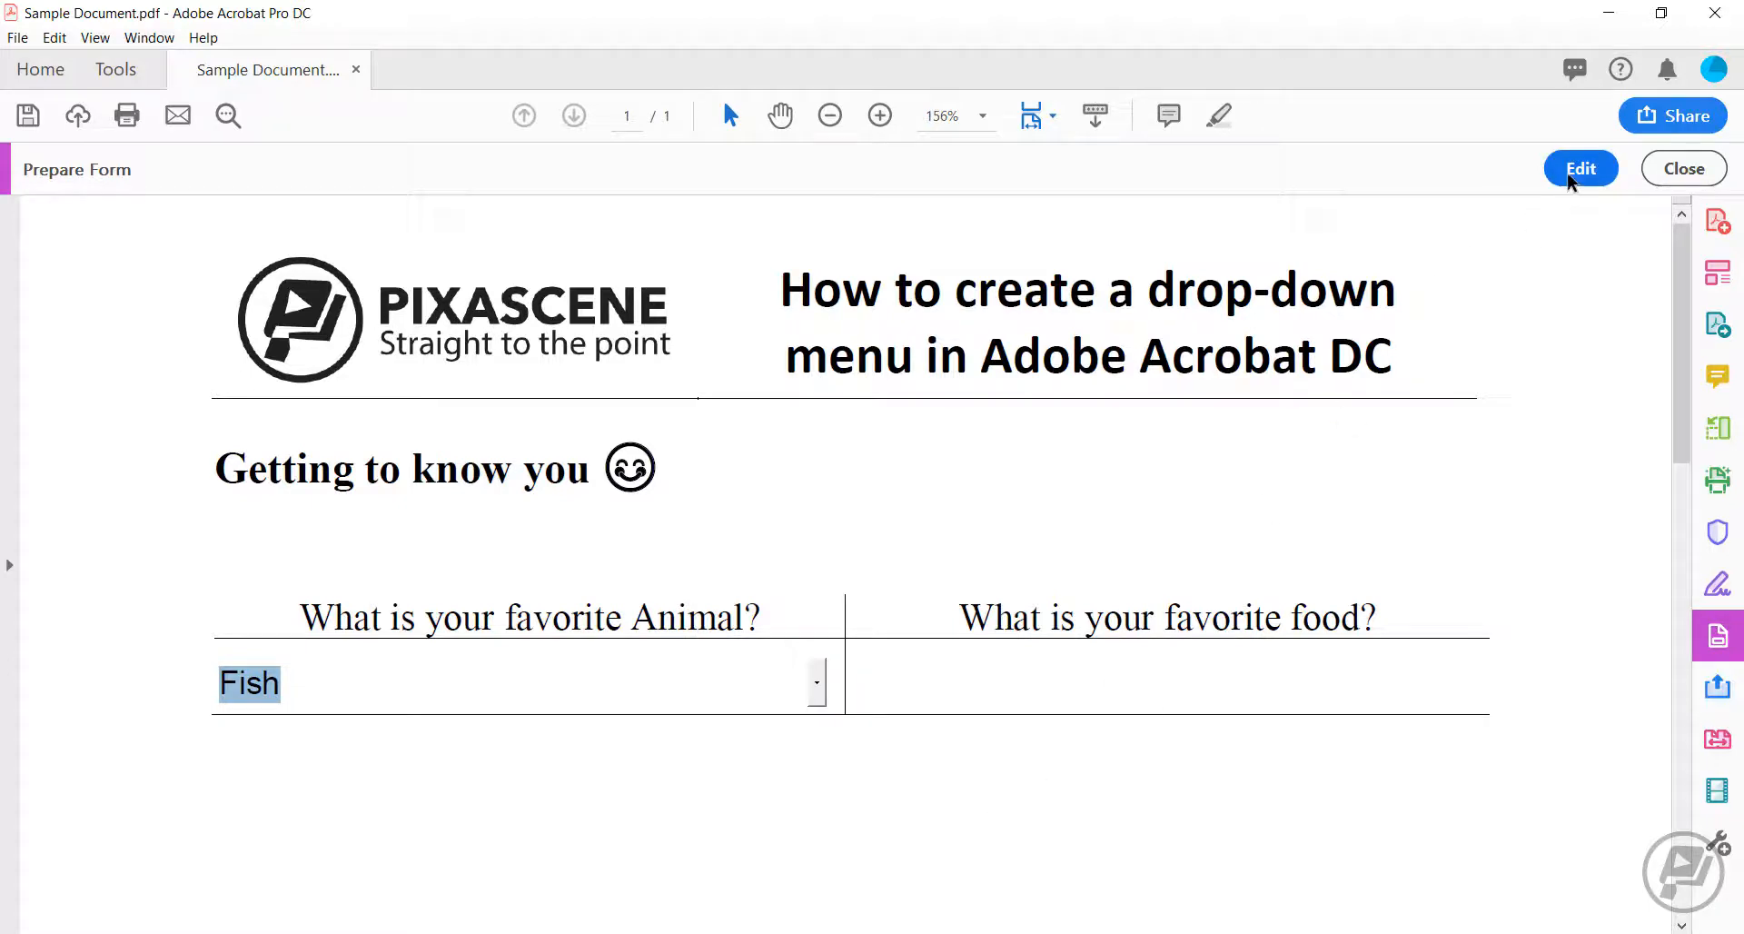
click(1580, 168)
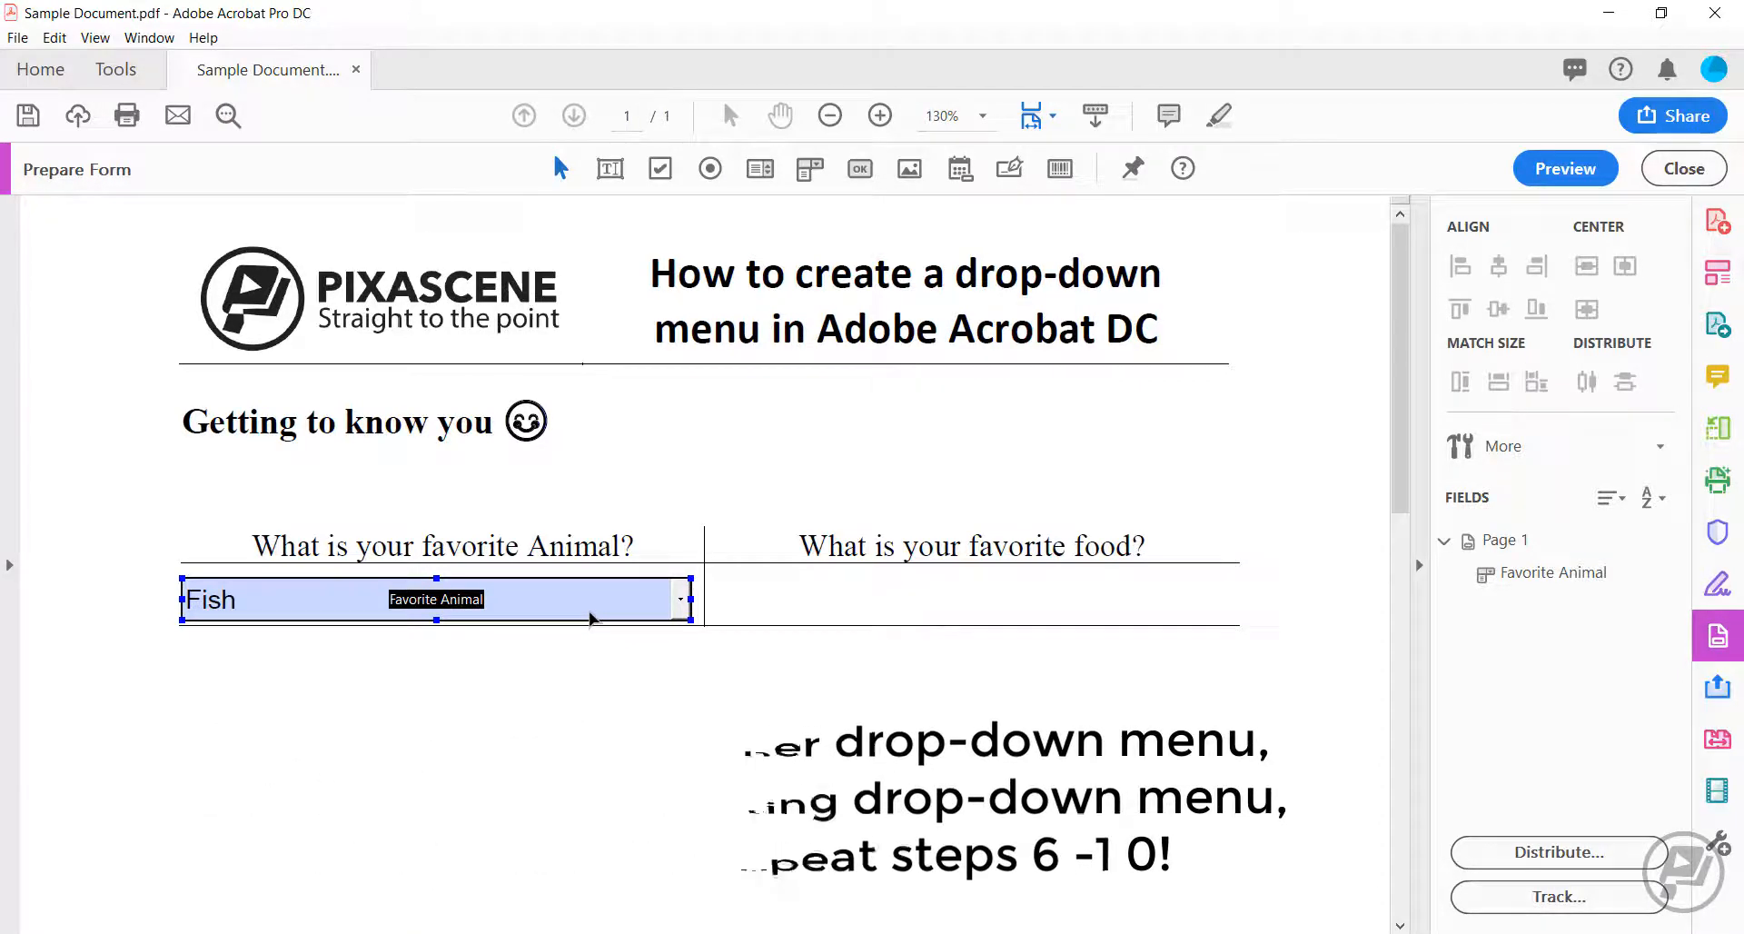
Step: Copy the Favorite Animal dropdown and place the duplicate in the cell below "What is your favorite food?"
click(590, 618)
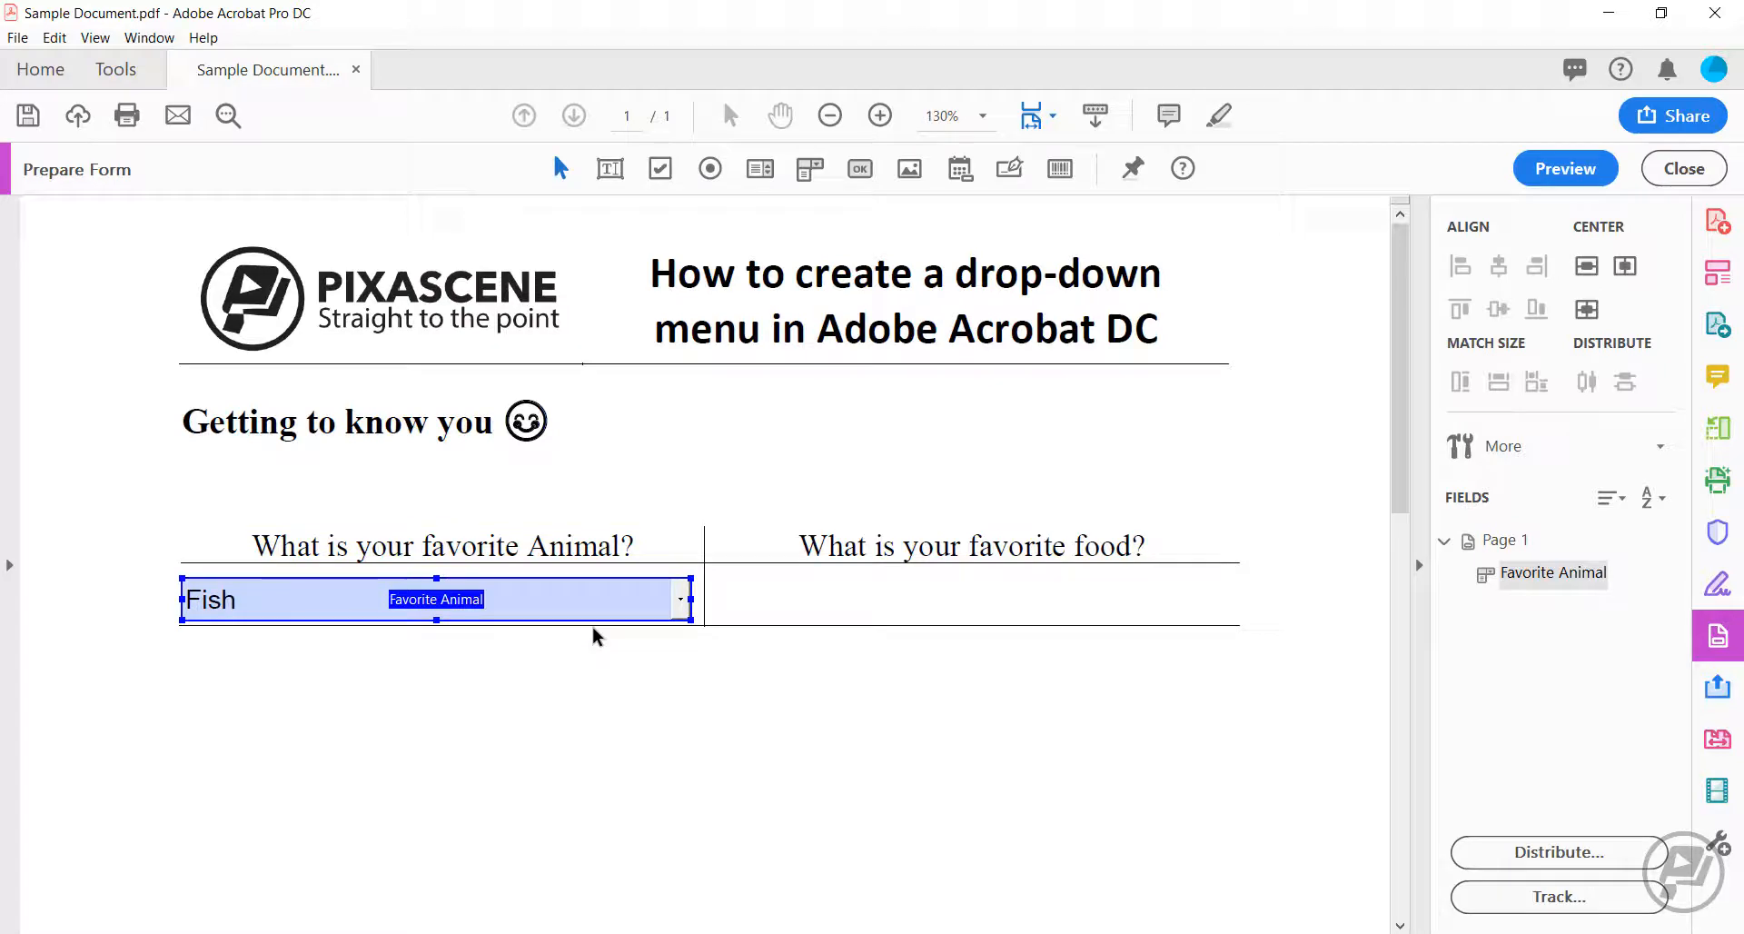
right_click(609, 611)
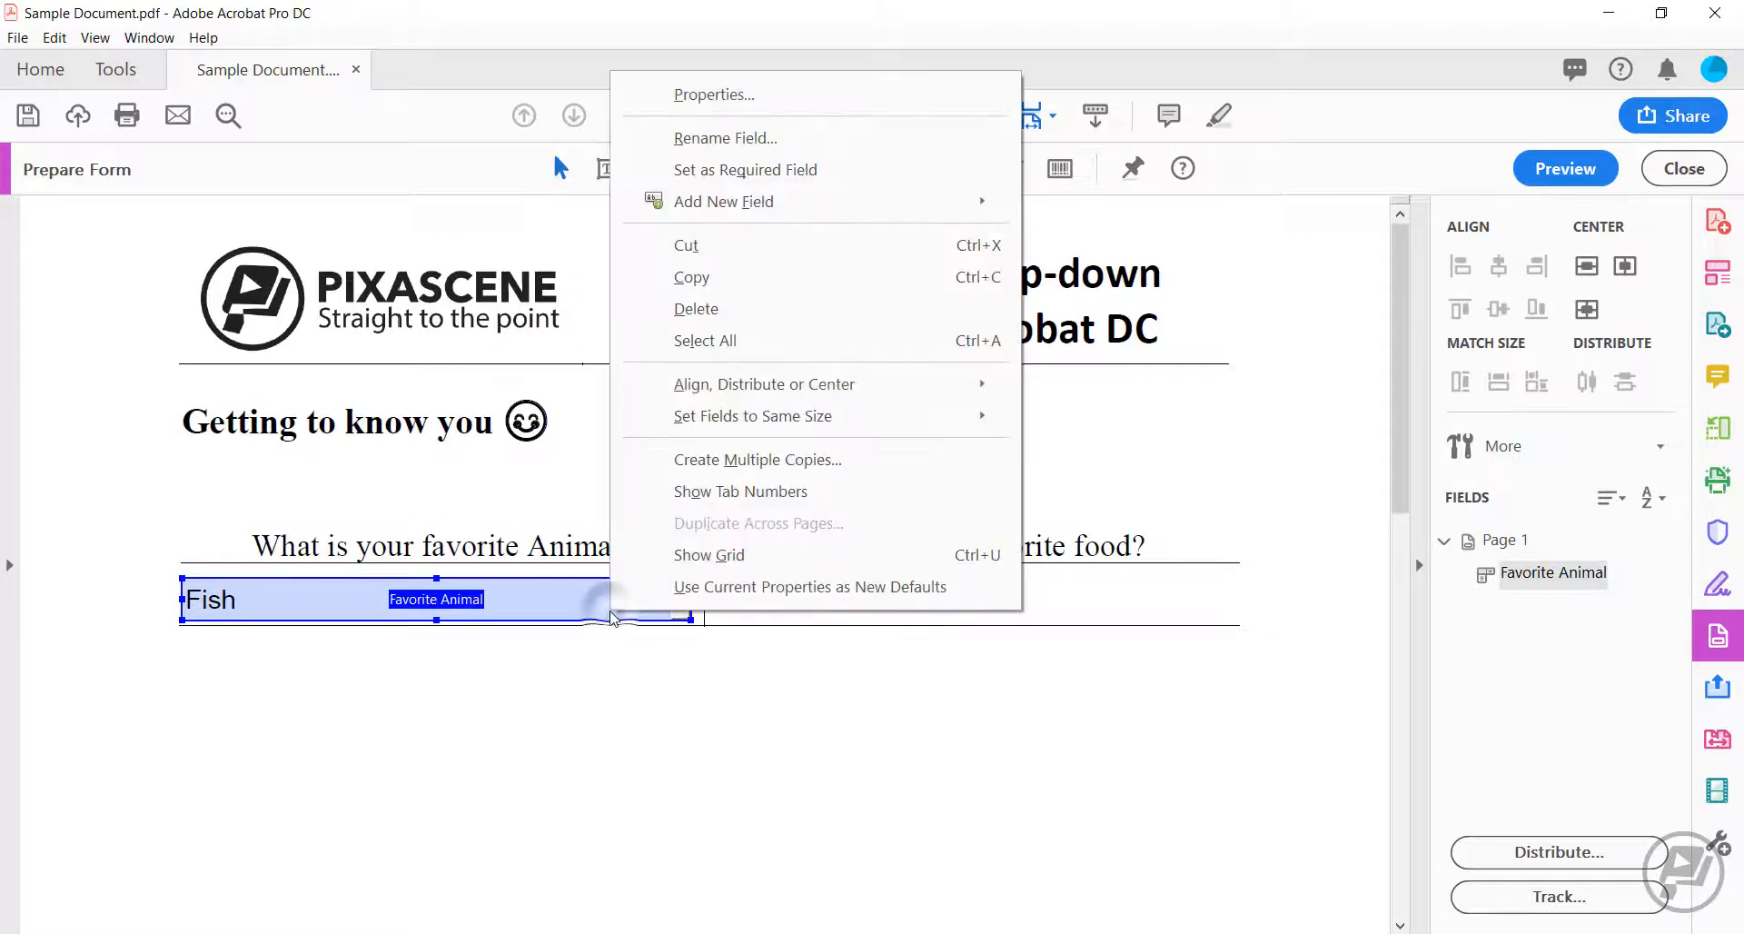
click(734, 292)
right_click(829, 595)
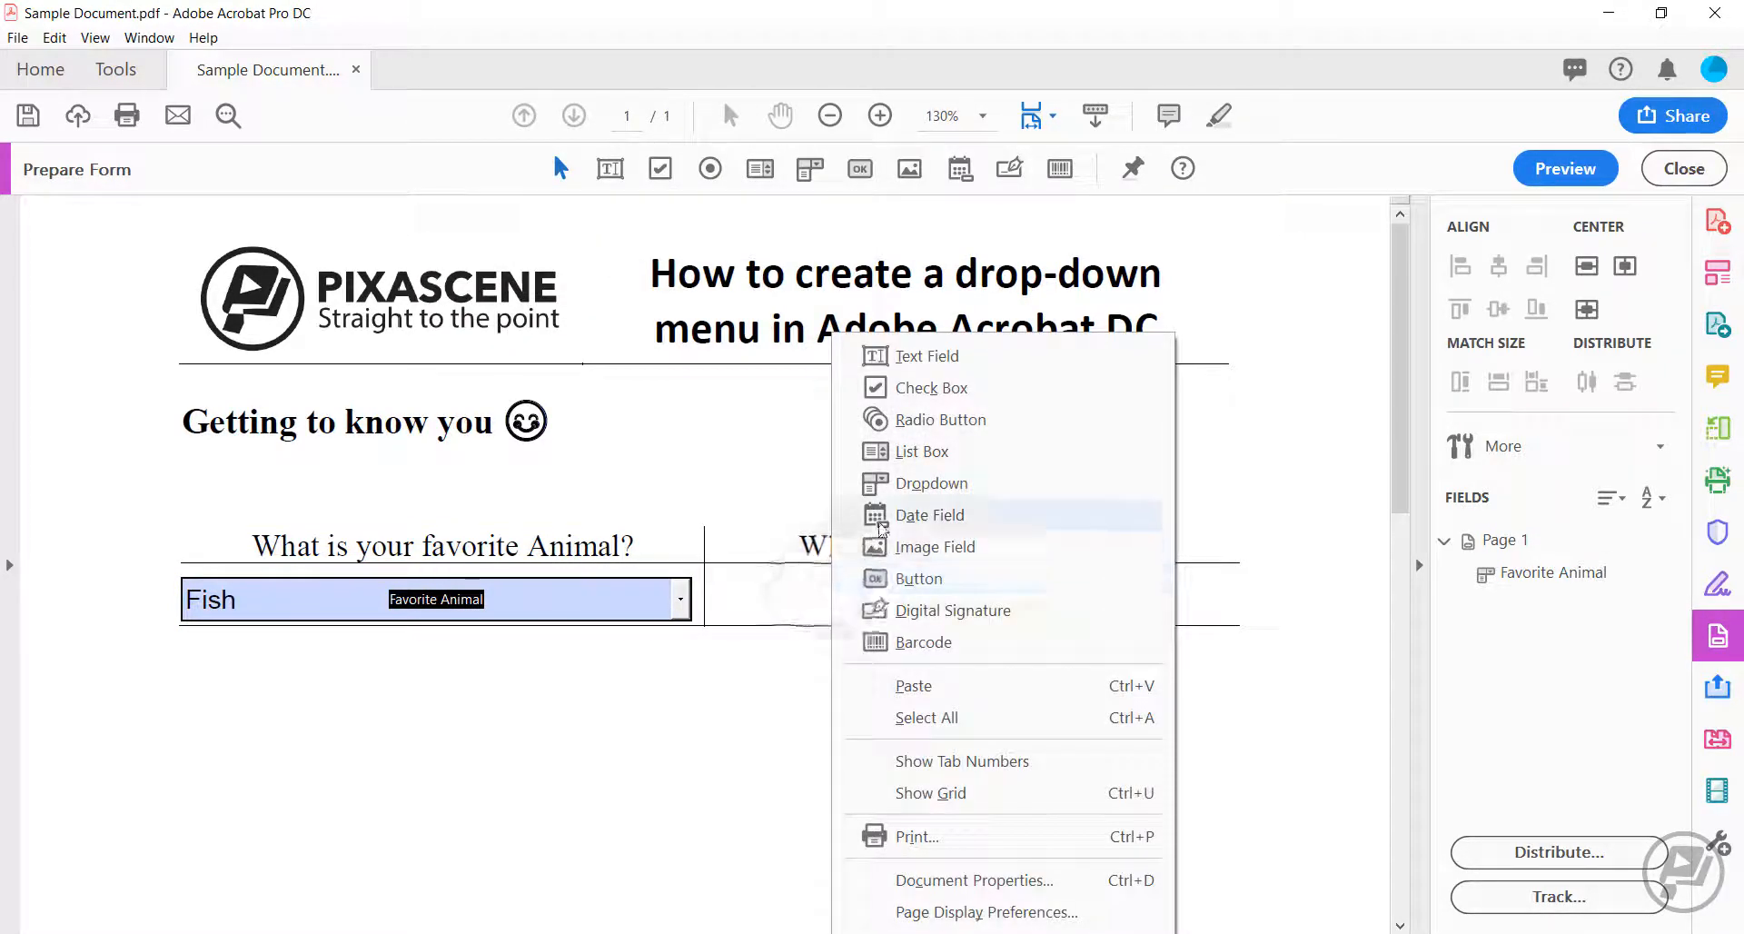
click(914, 687)
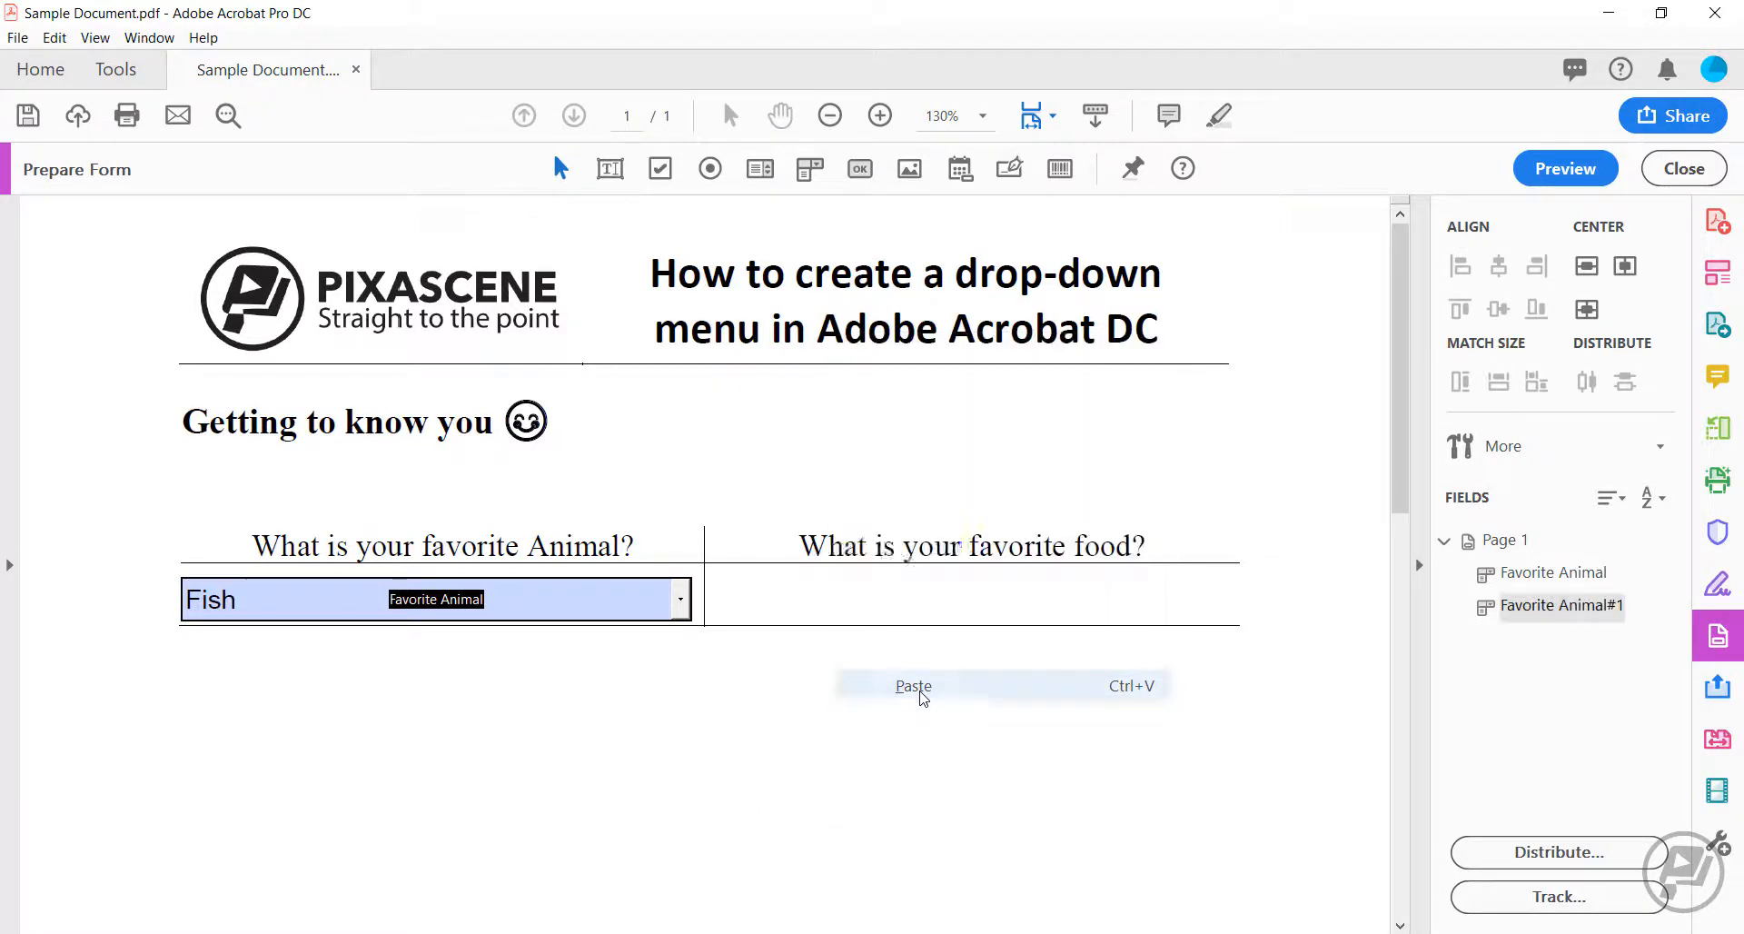
drag(798, 548, 1064, 590)
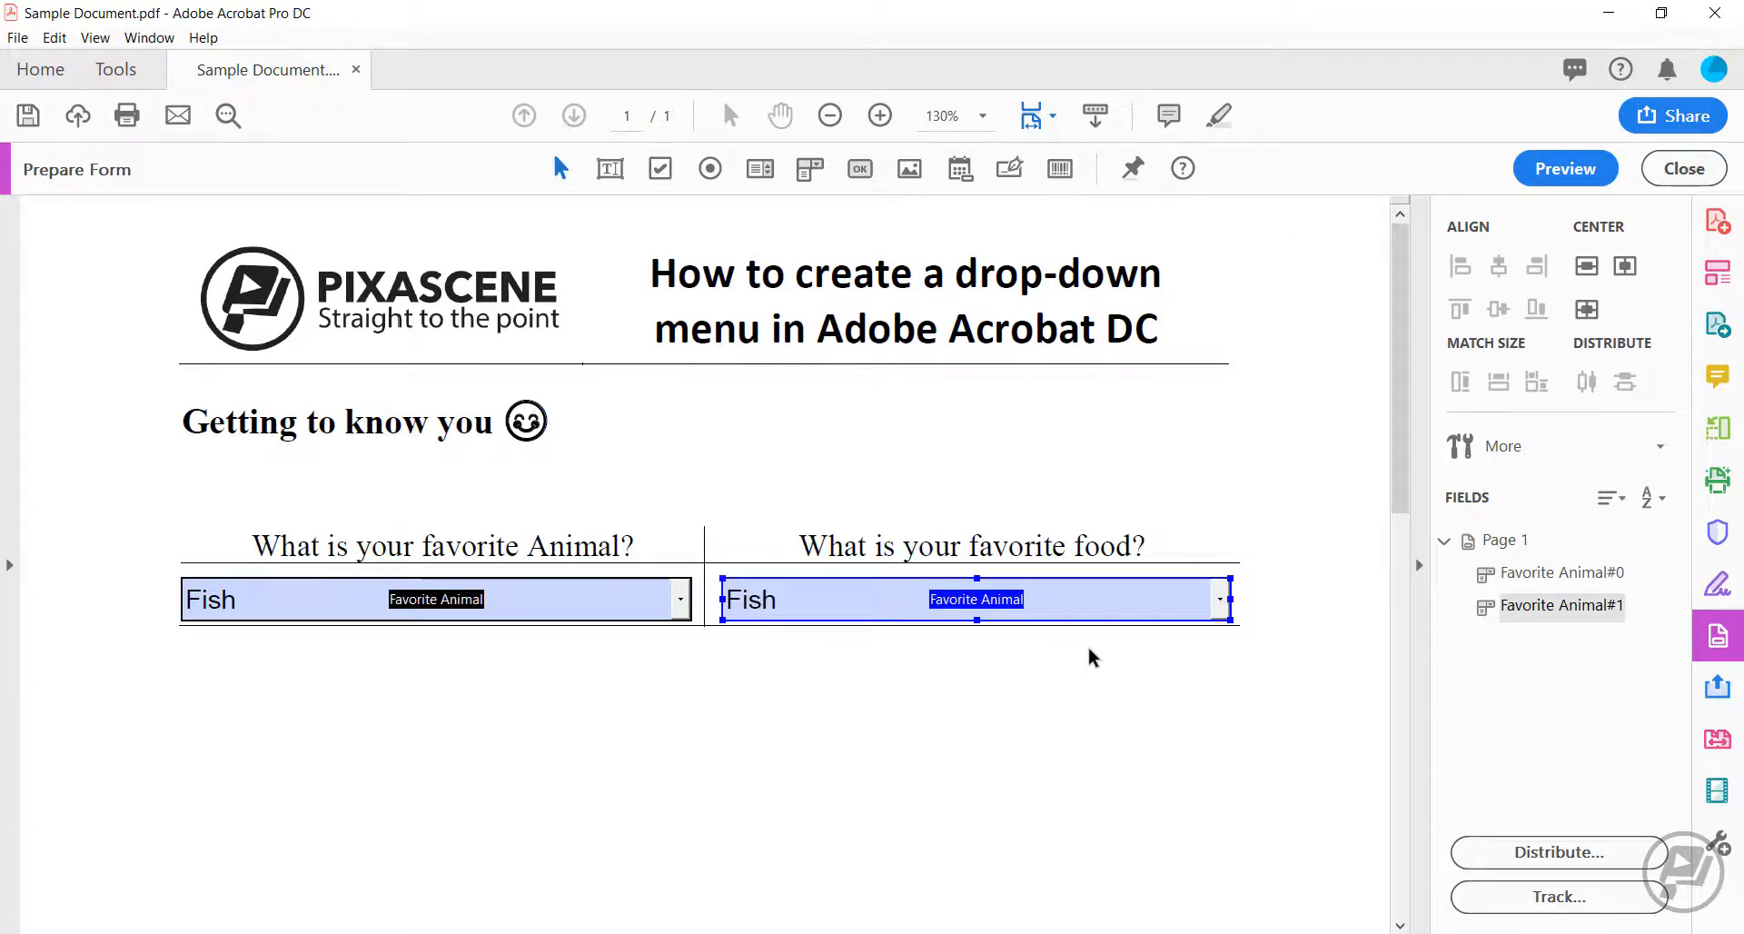
Step: Name the copied dropdown "Favorite Food" and set its tooltip to "Please choose your favorite food"
right_click(1090, 610)
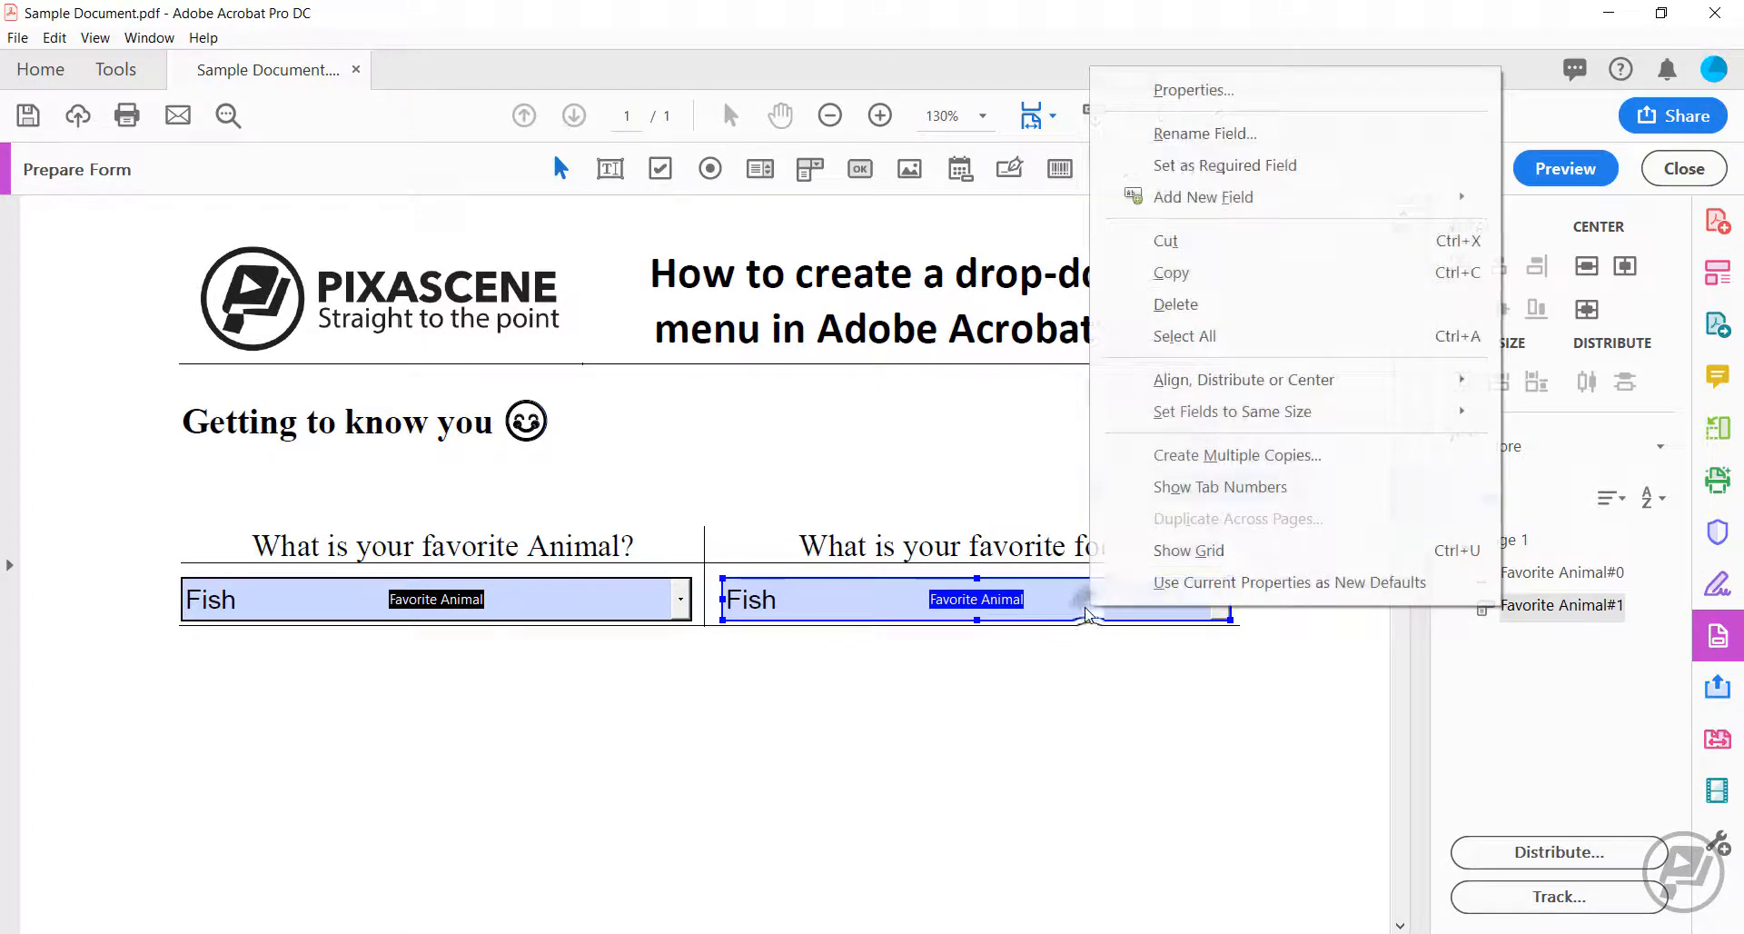
click(1221, 91)
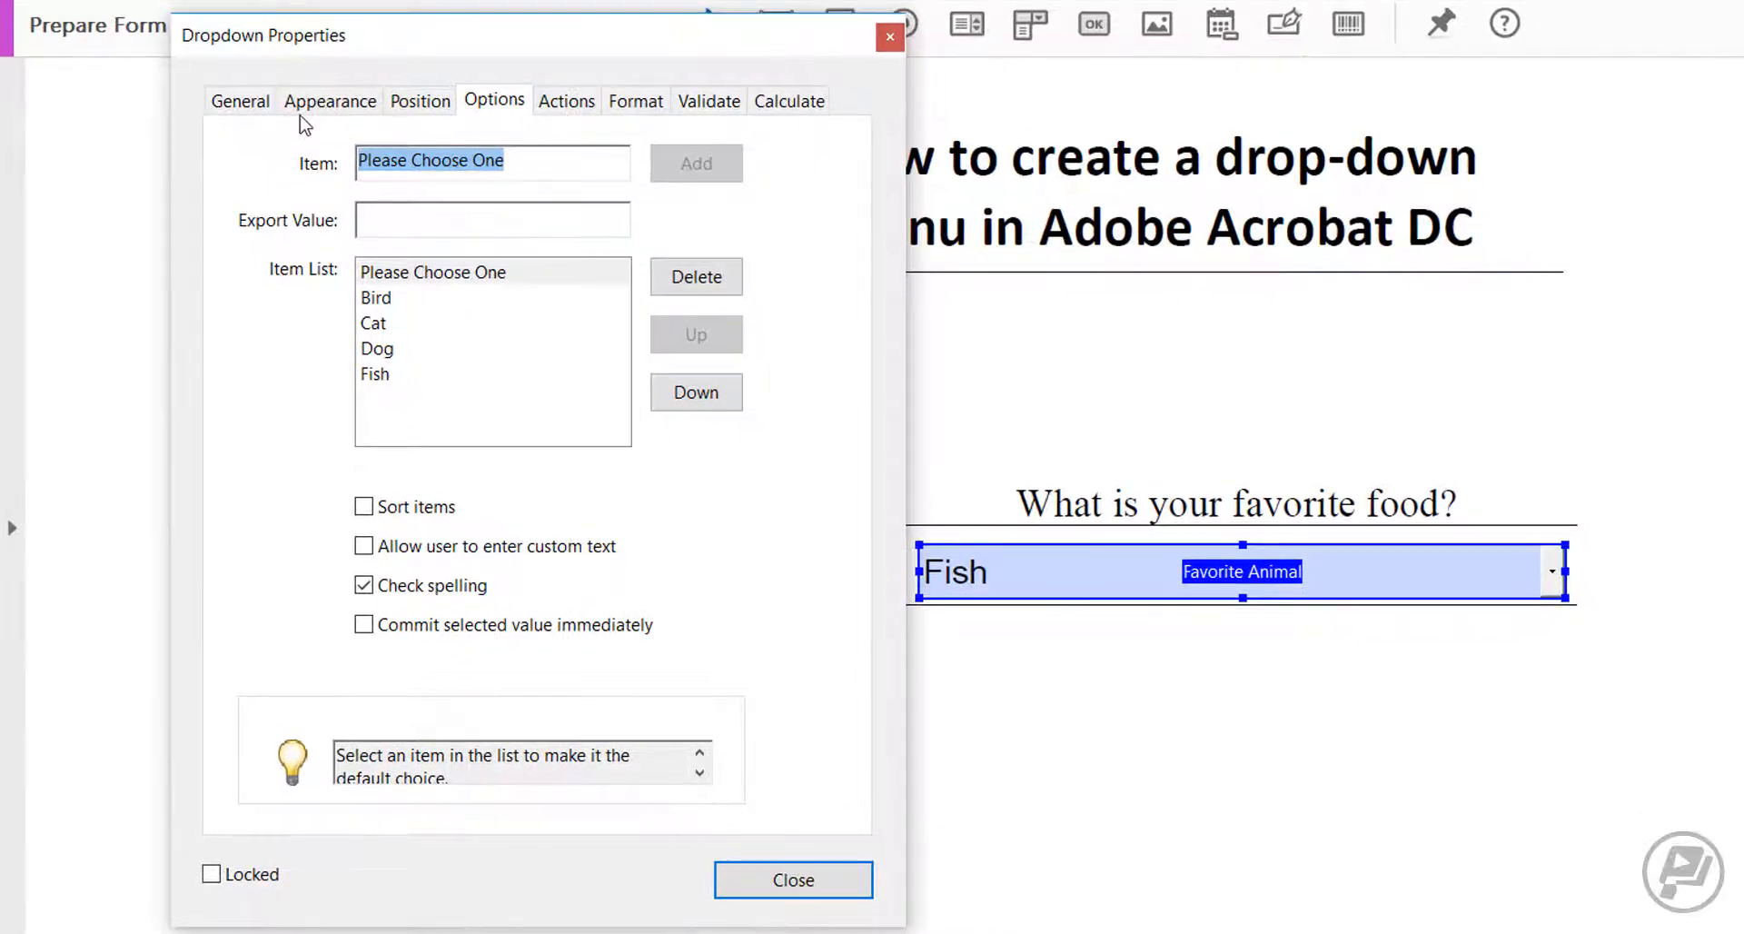
click(191, 224)
drag(444, 161, 698, 183)
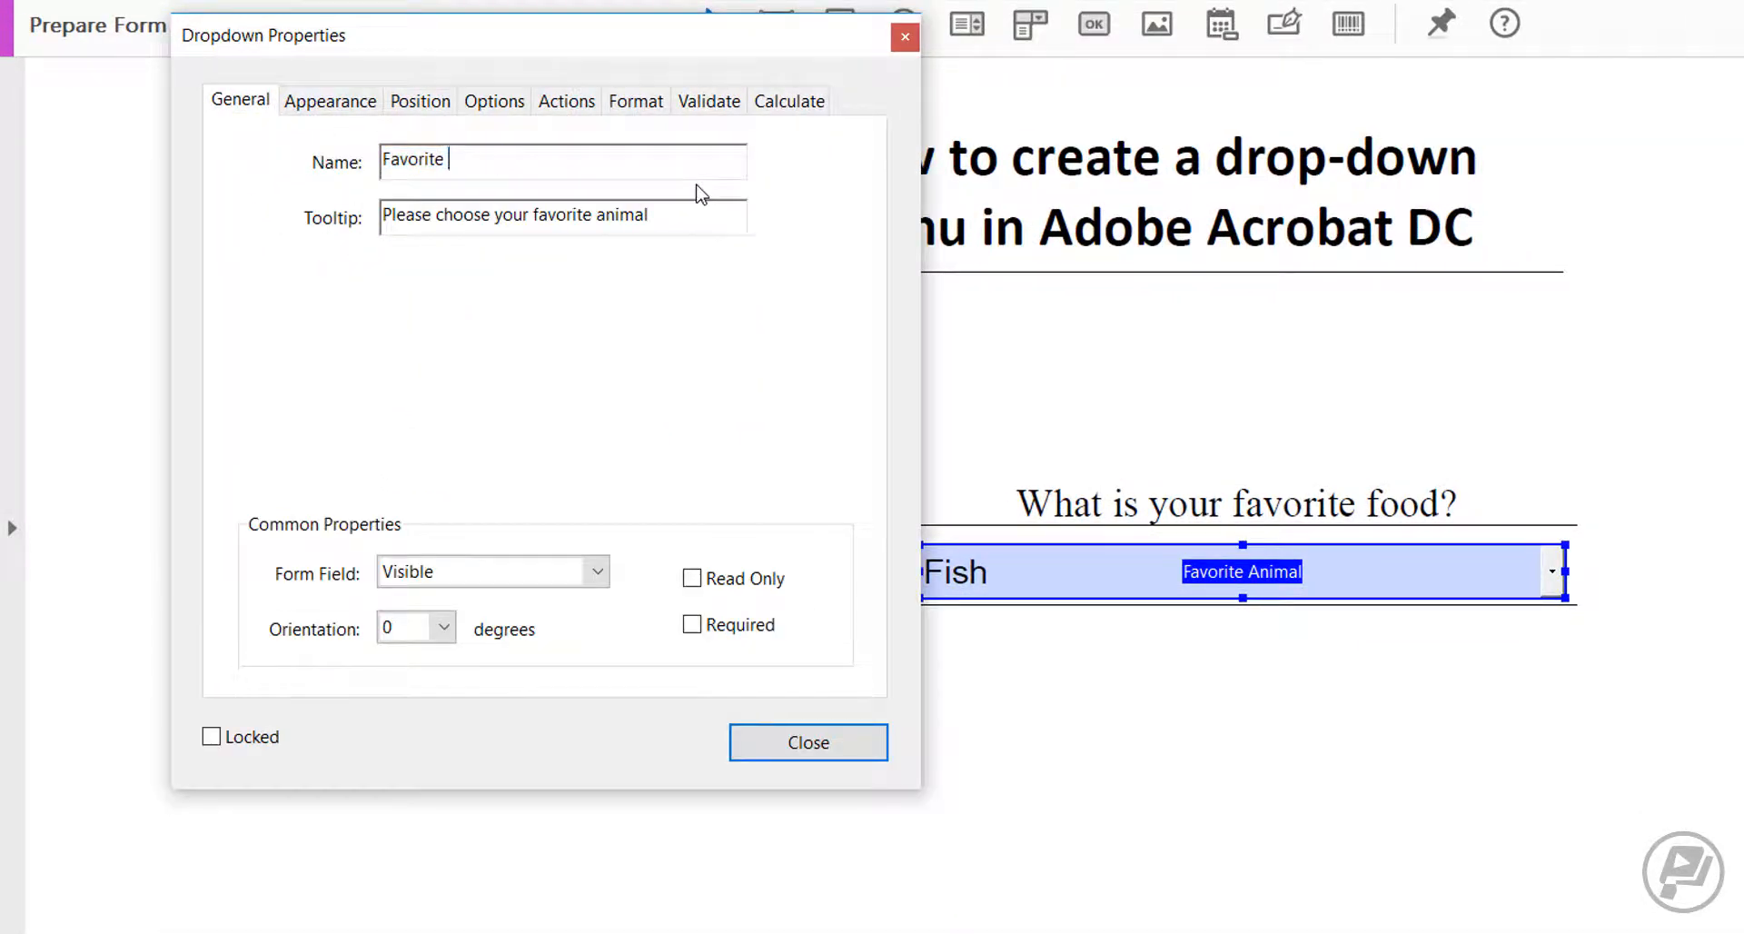
click(613, 217)
double_click(598, 215)
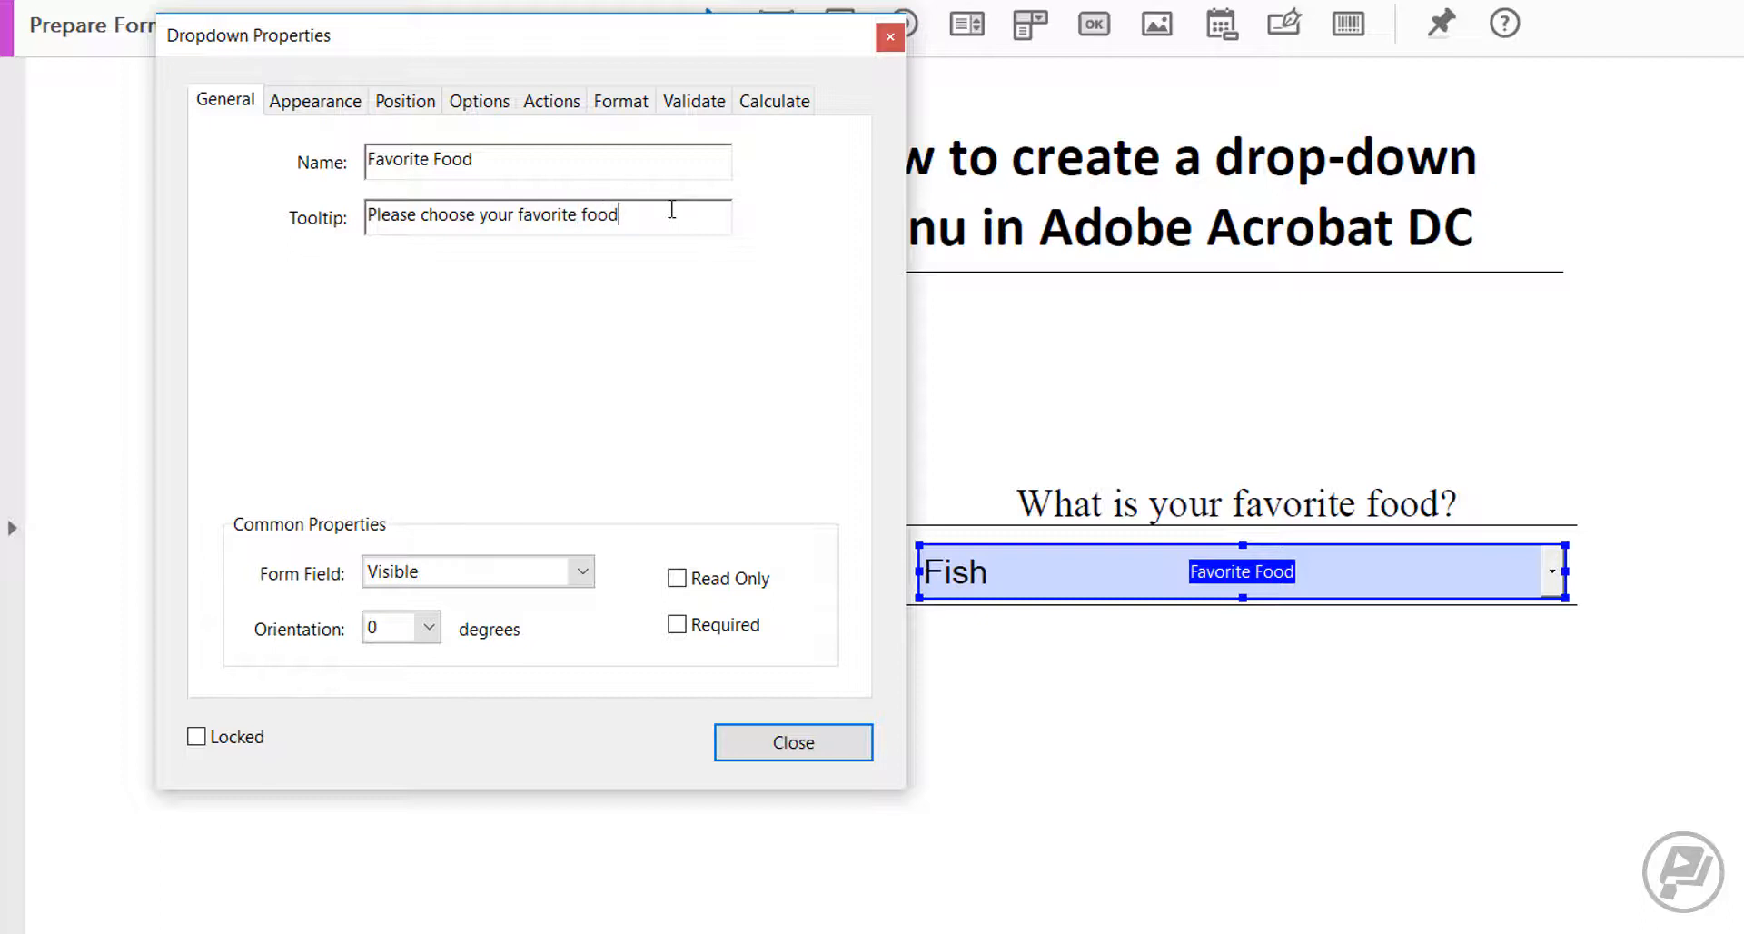
Step: Delete Bird, Cat, Dog and Fish from the Favorite Food dropdown's item list, keeping "Please Choose One"
click(478, 101)
click(410, 300)
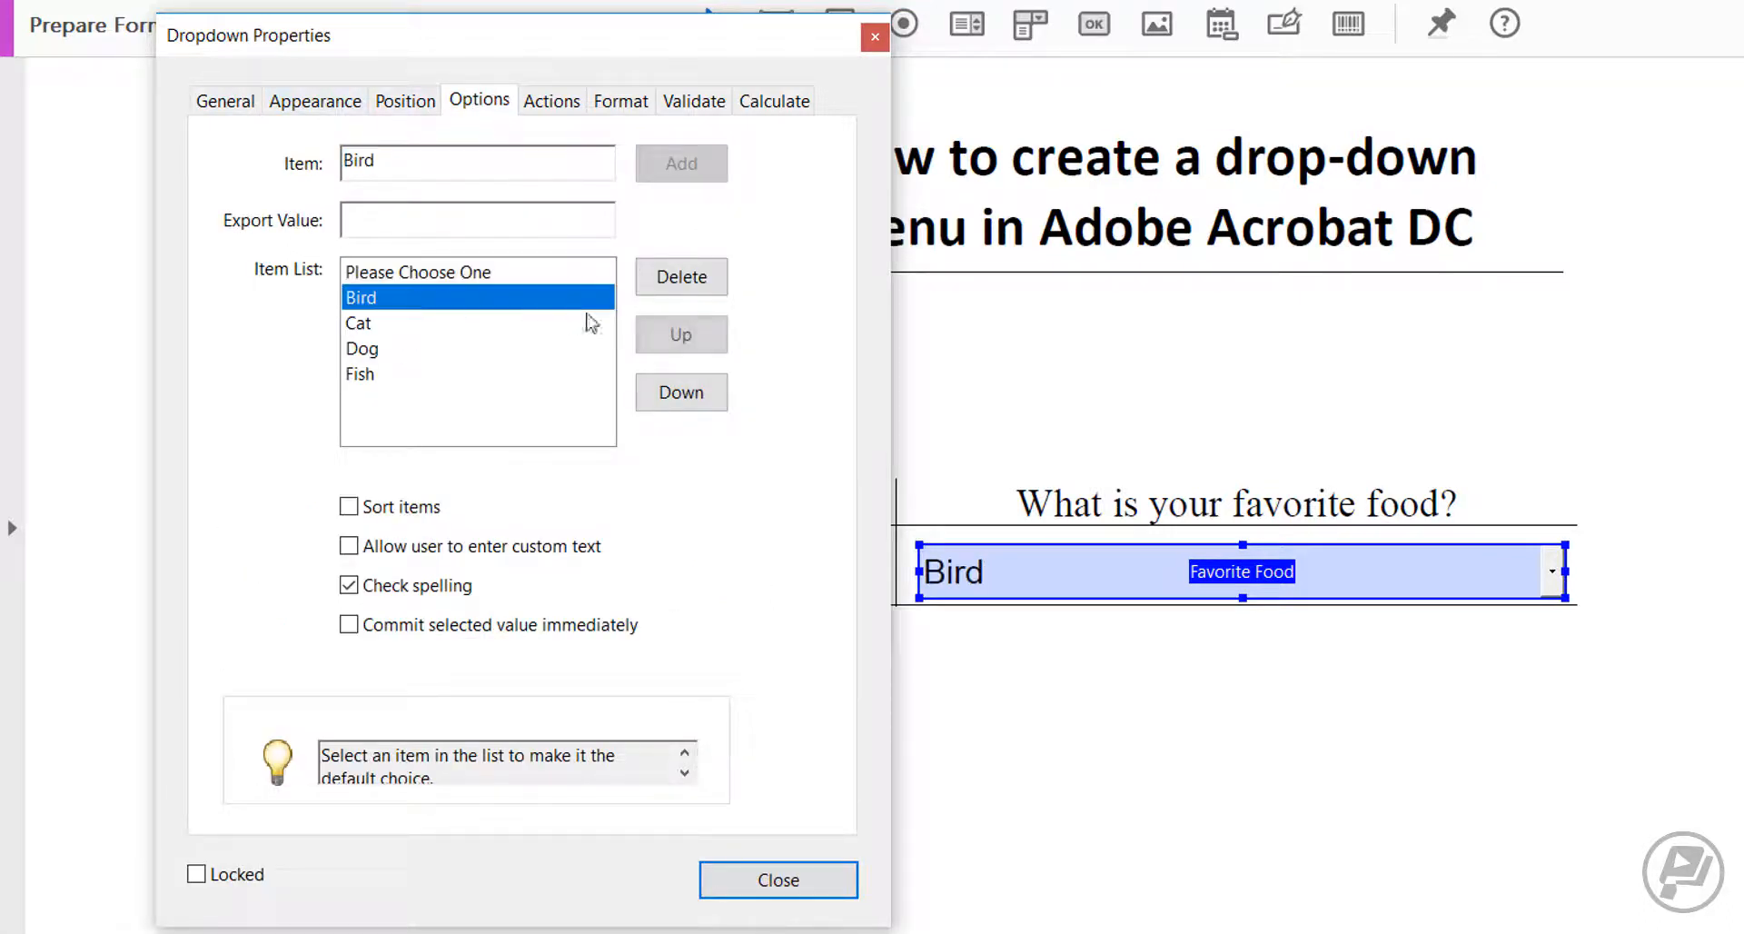
click(694, 285)
click(700, 285)
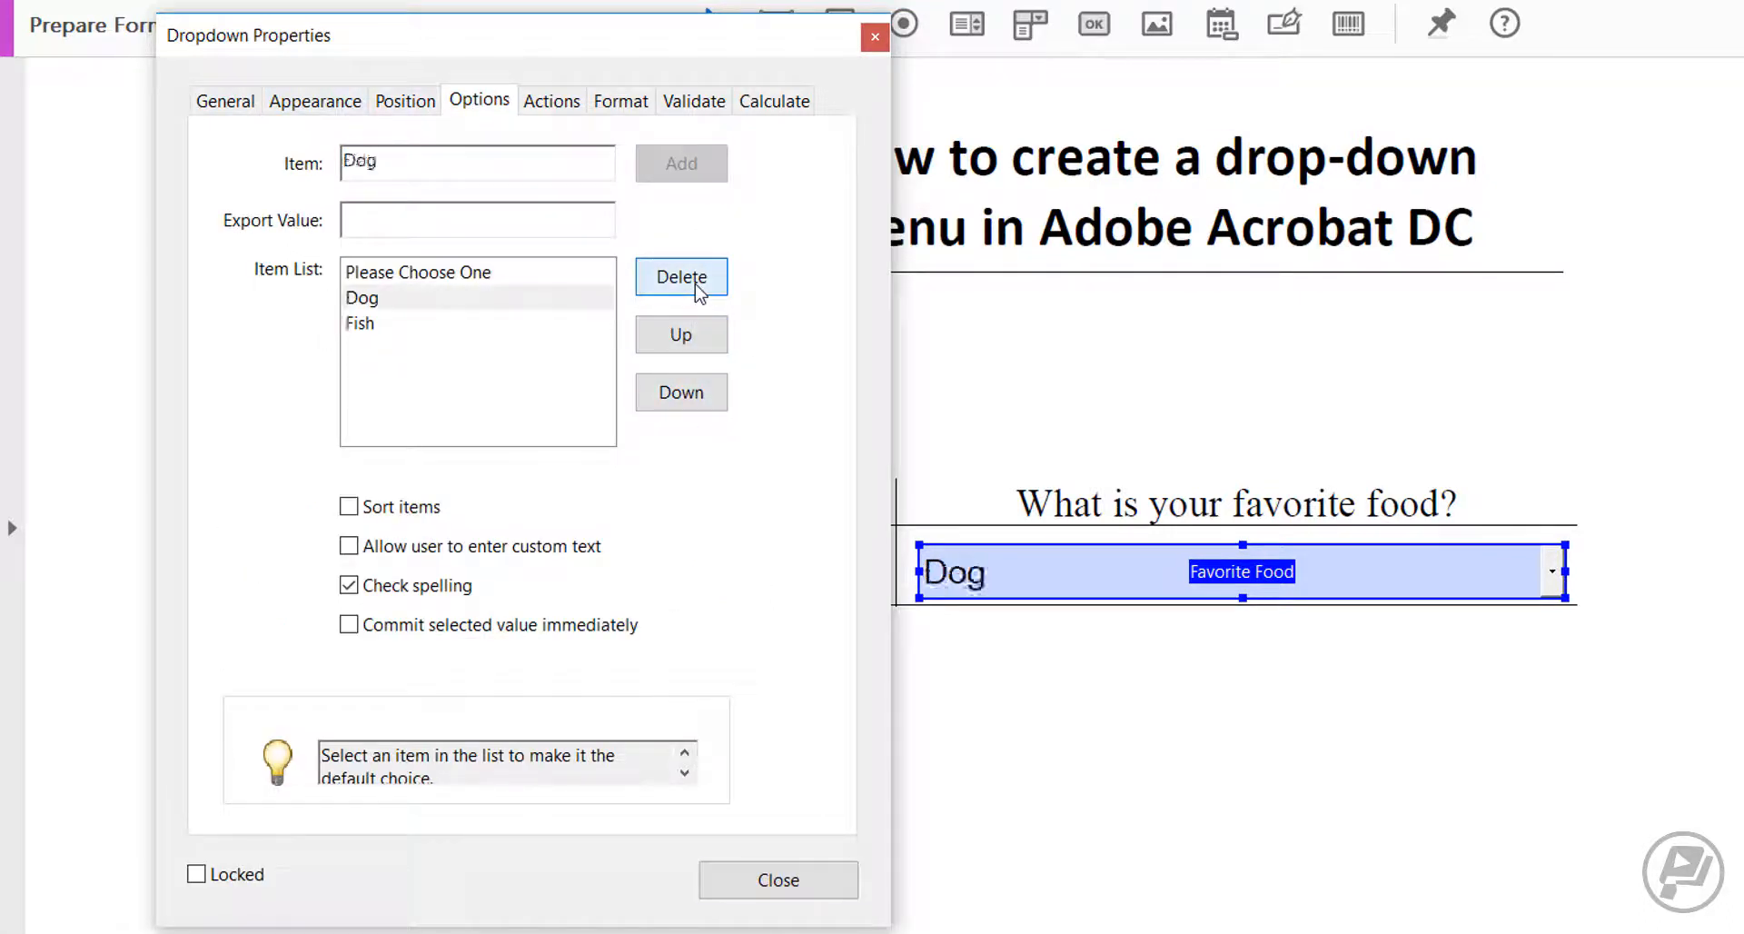
click(699, 285)
click(700, 285)
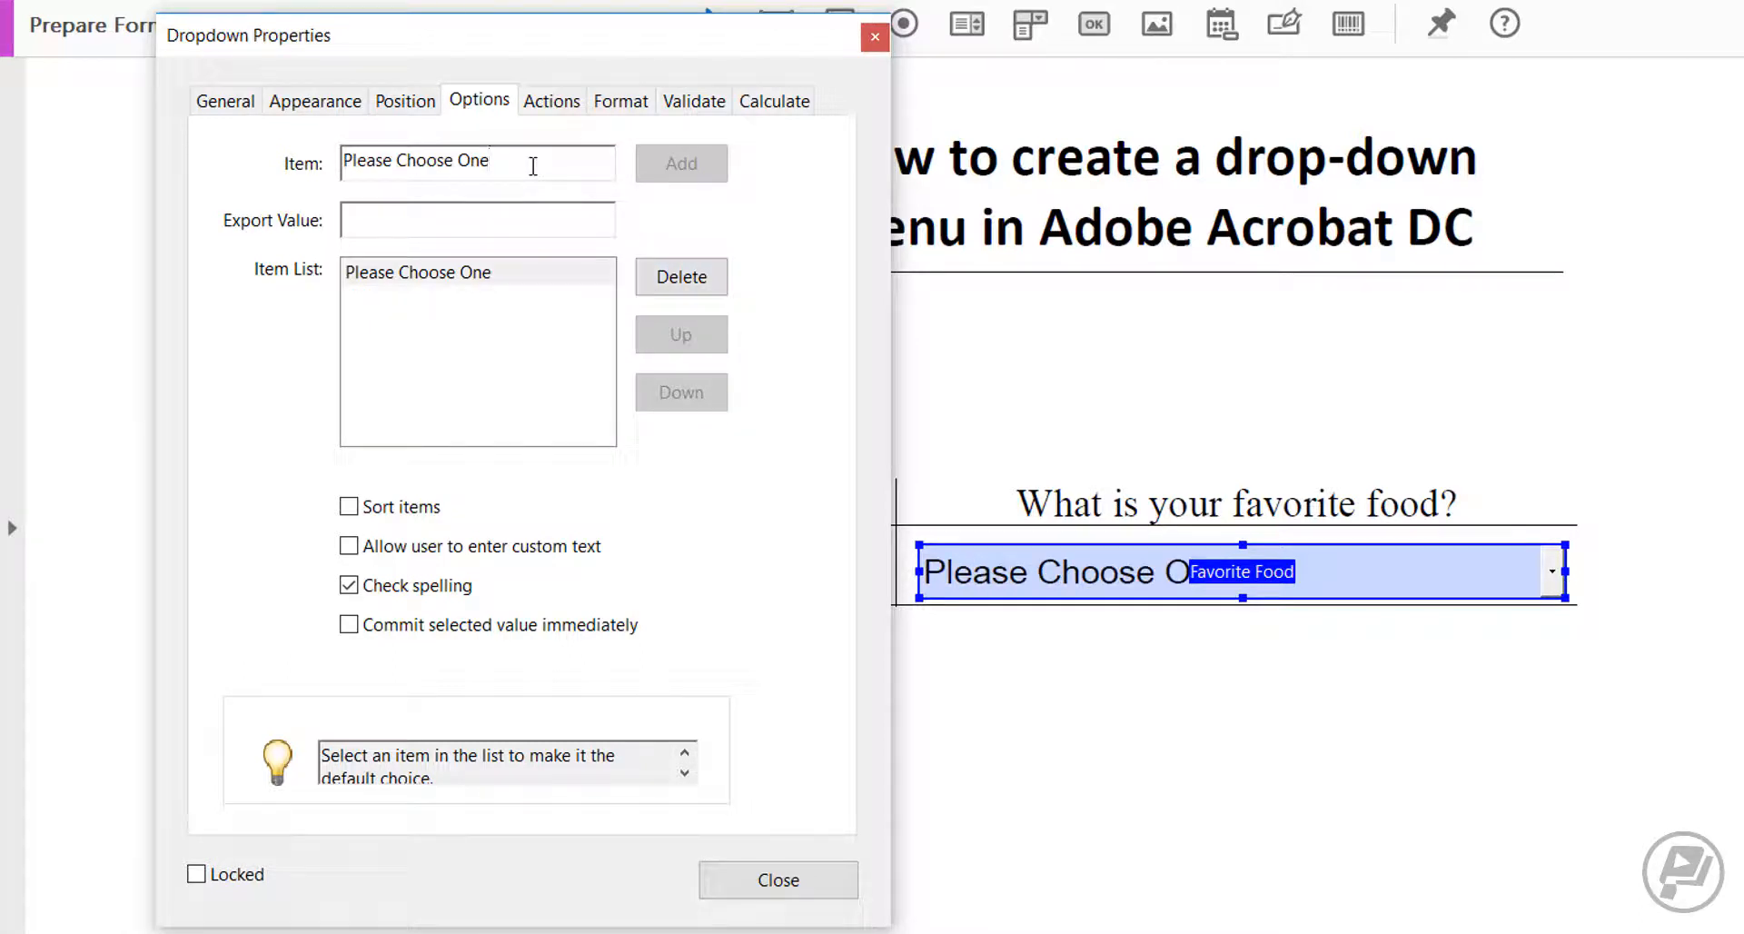
Step: Add Rice, Noodle, Soup and Pie as items of the Favorite Food dropdown
key(BackSpace)
key(BackSpace)
key(BackSpace)
key(BackSpace)
key(BackSpace)
key(BackSpace)
key(BackSpace)
text(Rice)
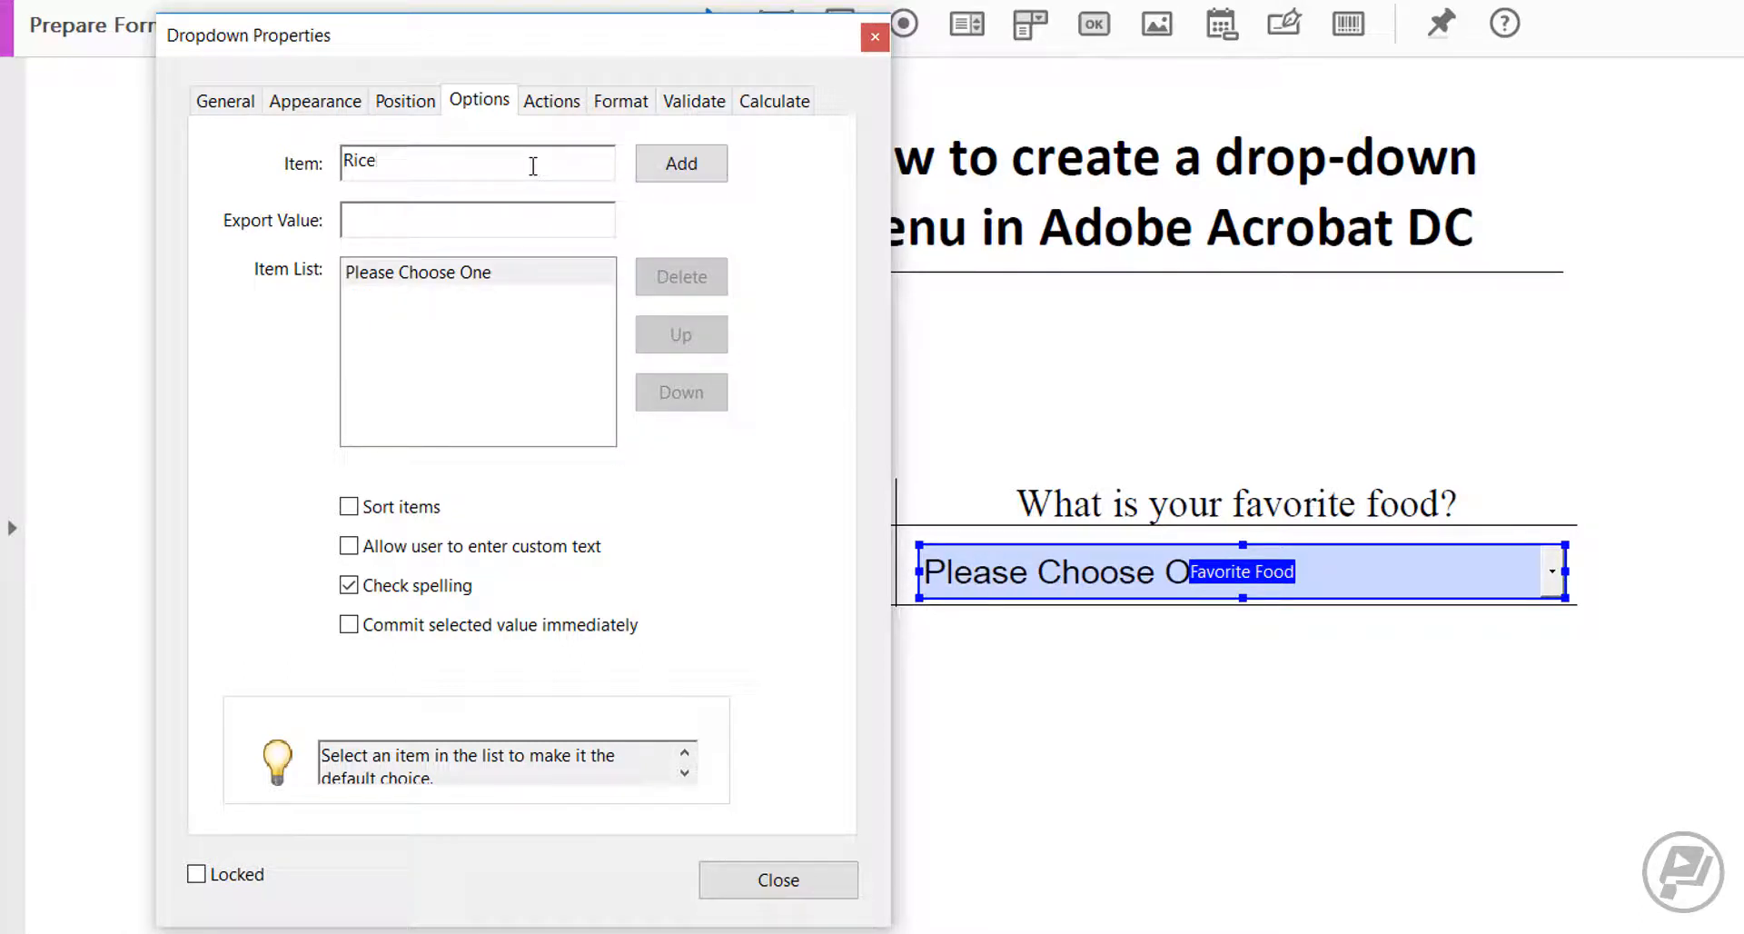
click(691, 166)
text(Noodle)
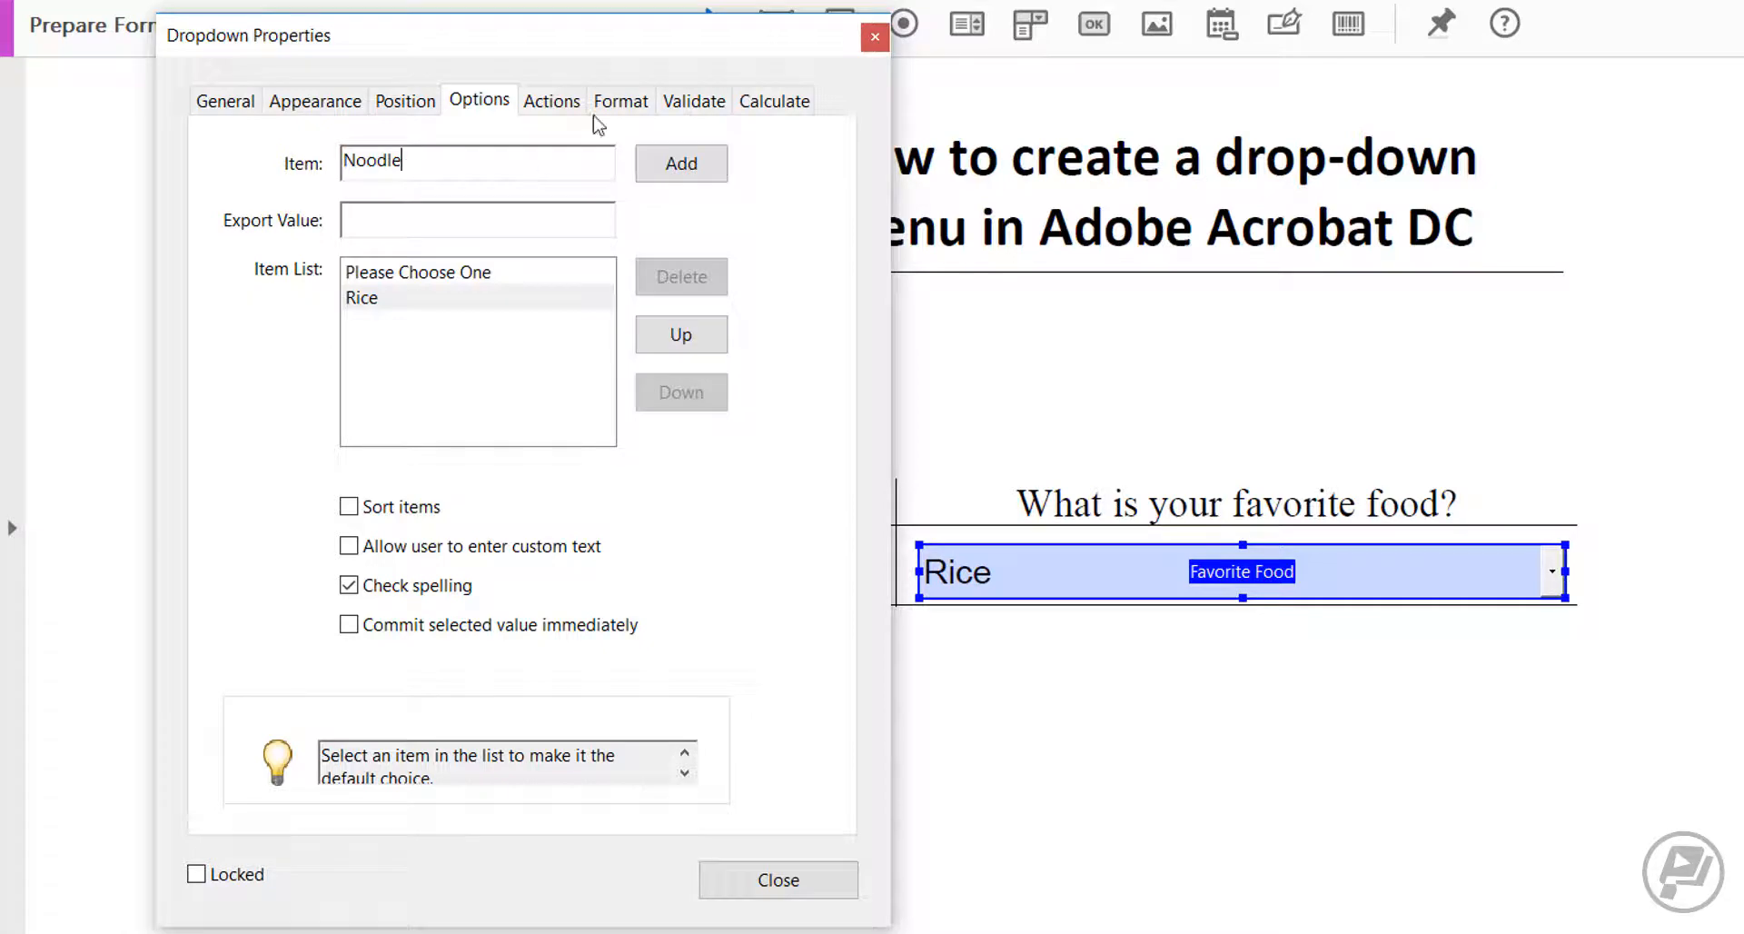
click(641, 168)
text(Soup)
click(676, 166)
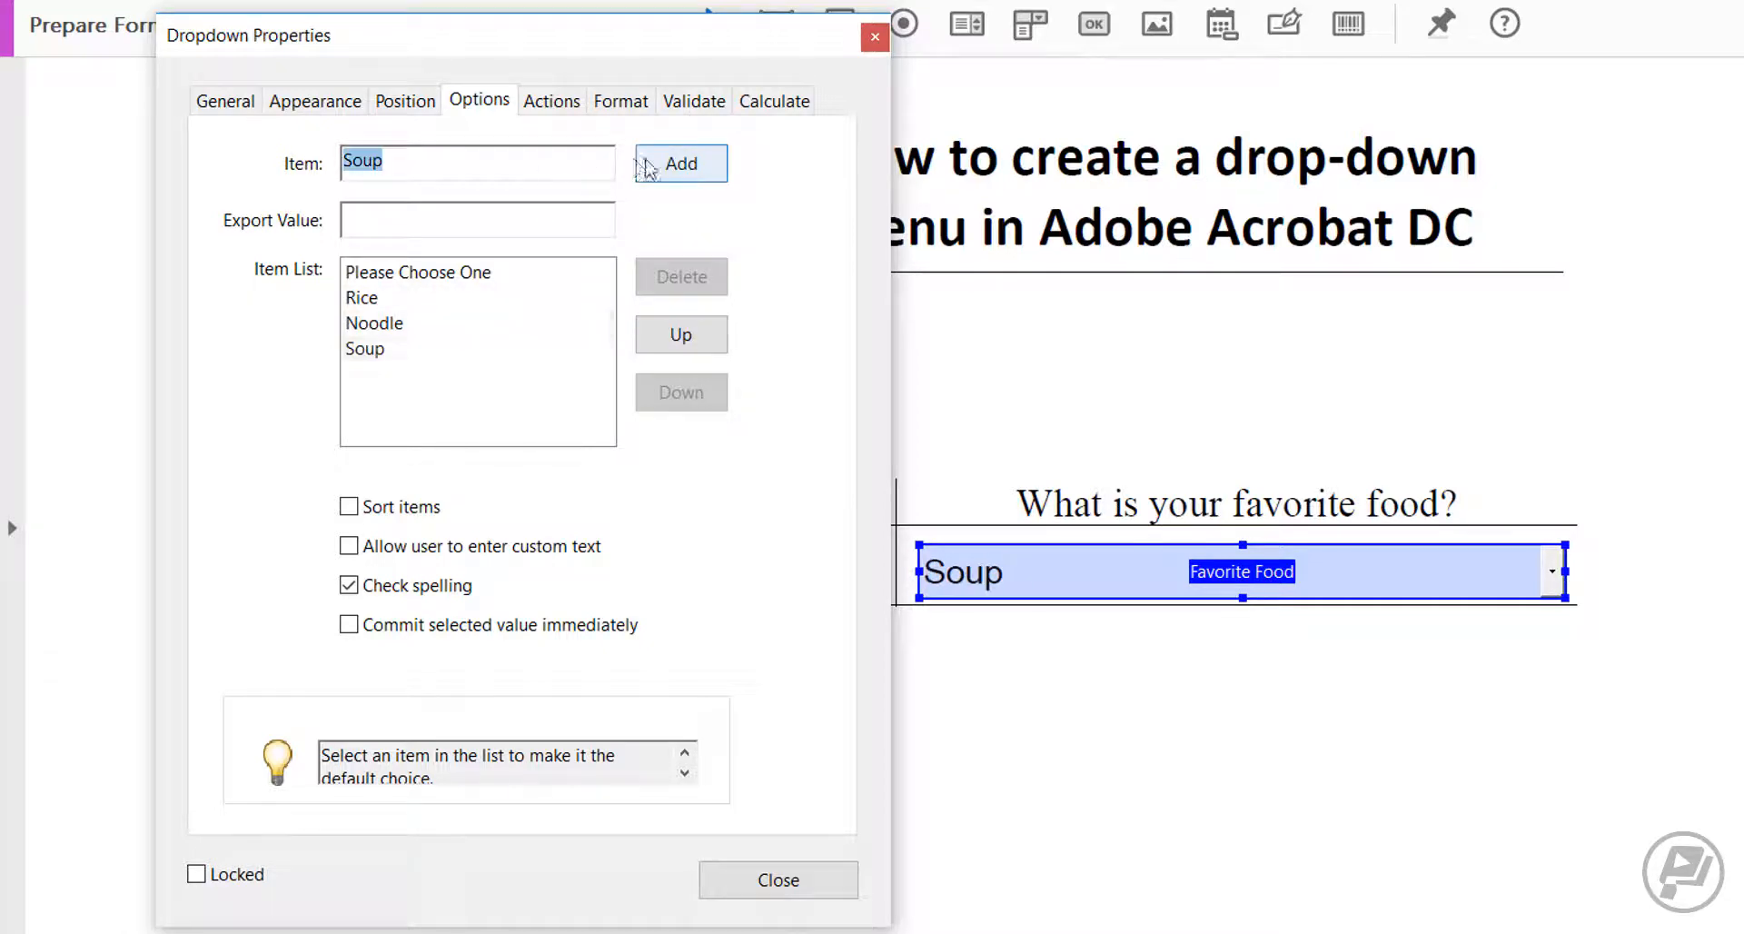
text(Pie)
click(675, 168)
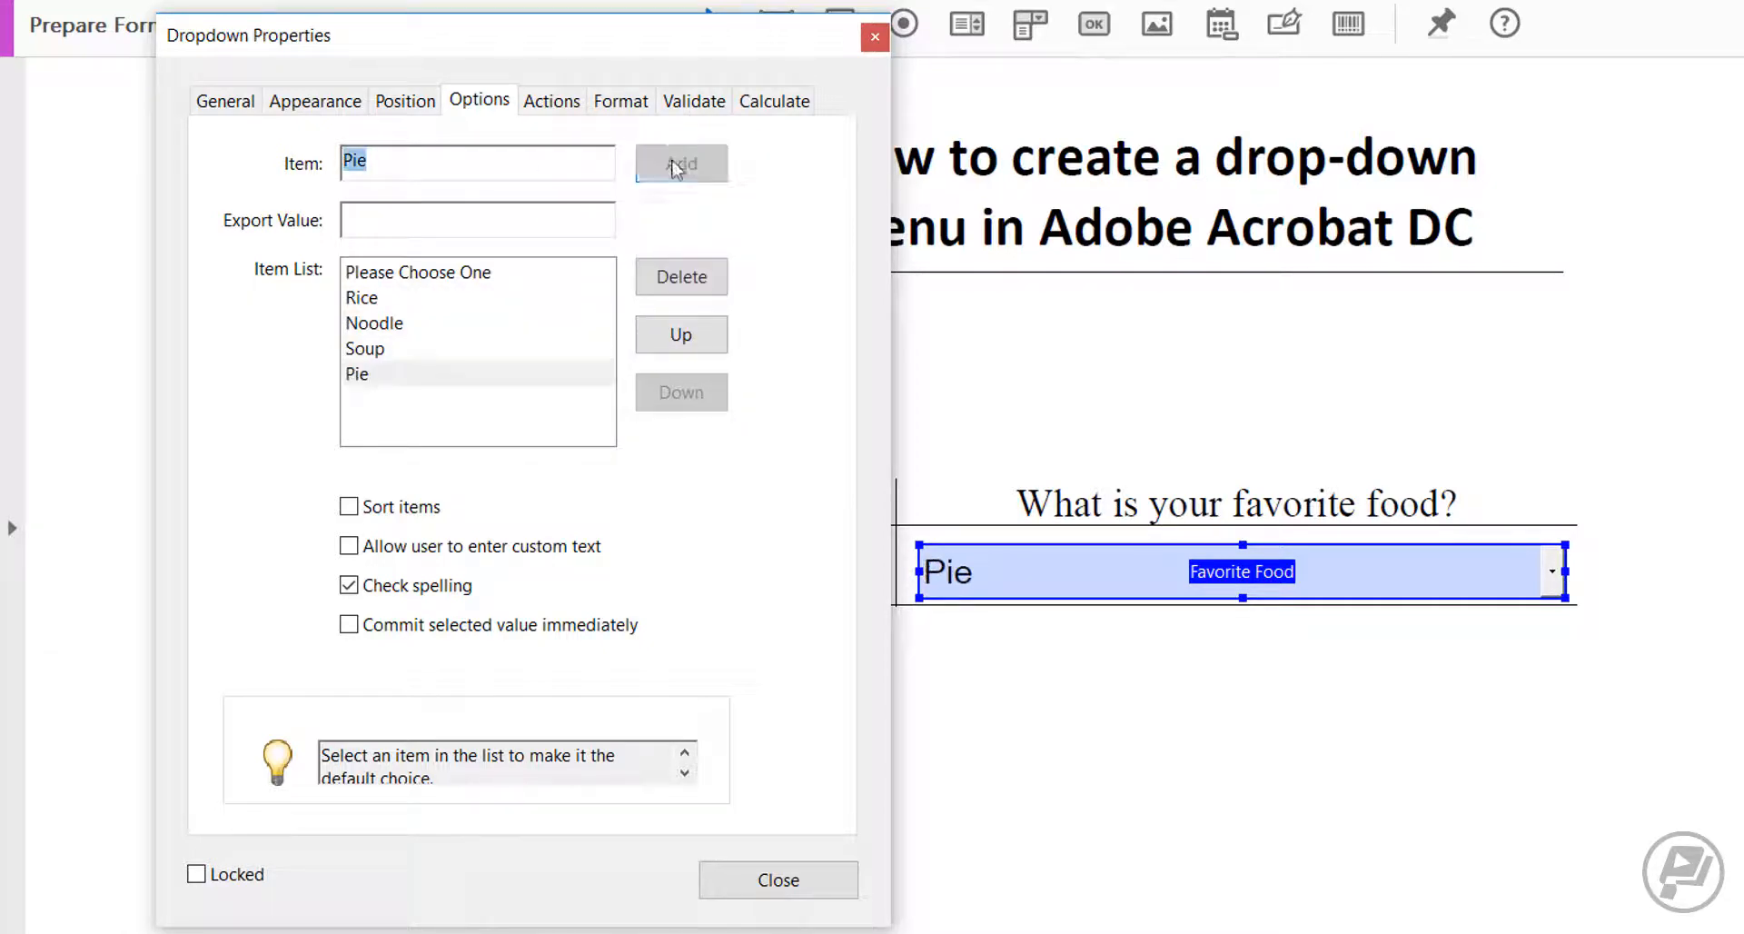
Step: Sort the food items alphabetically, move "Please Choose One" to the top of the list, and close the properties
click(420, 509)
click(418, 324)
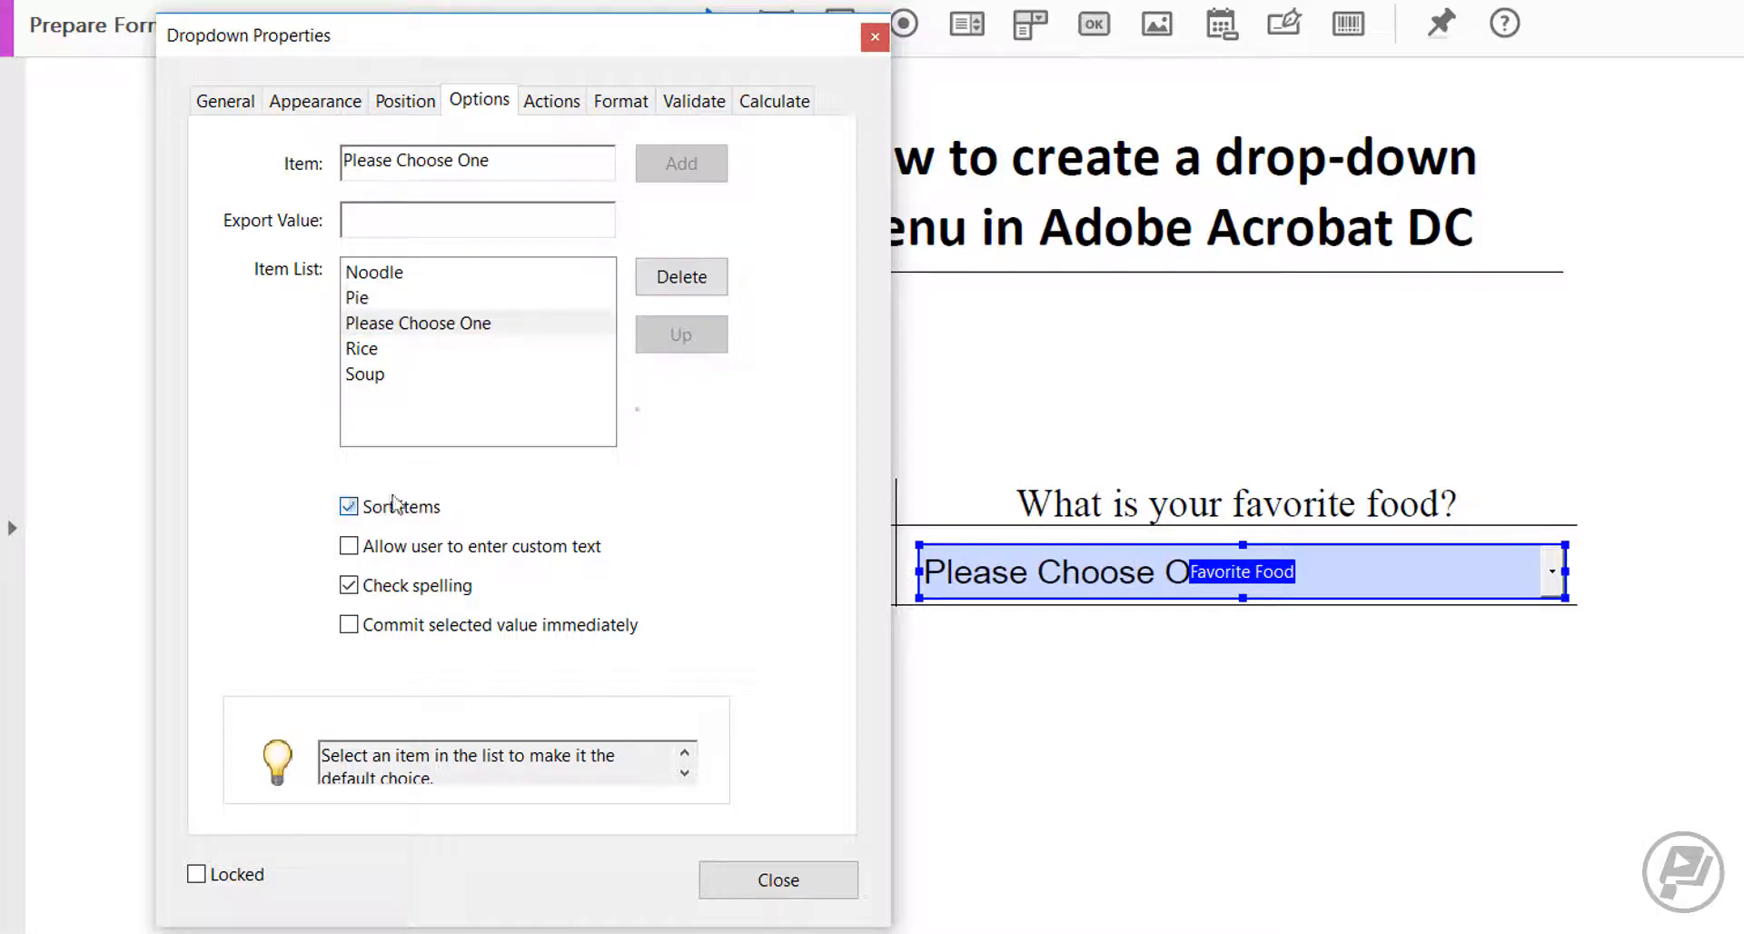
click(358, 506)
click(682, 341)
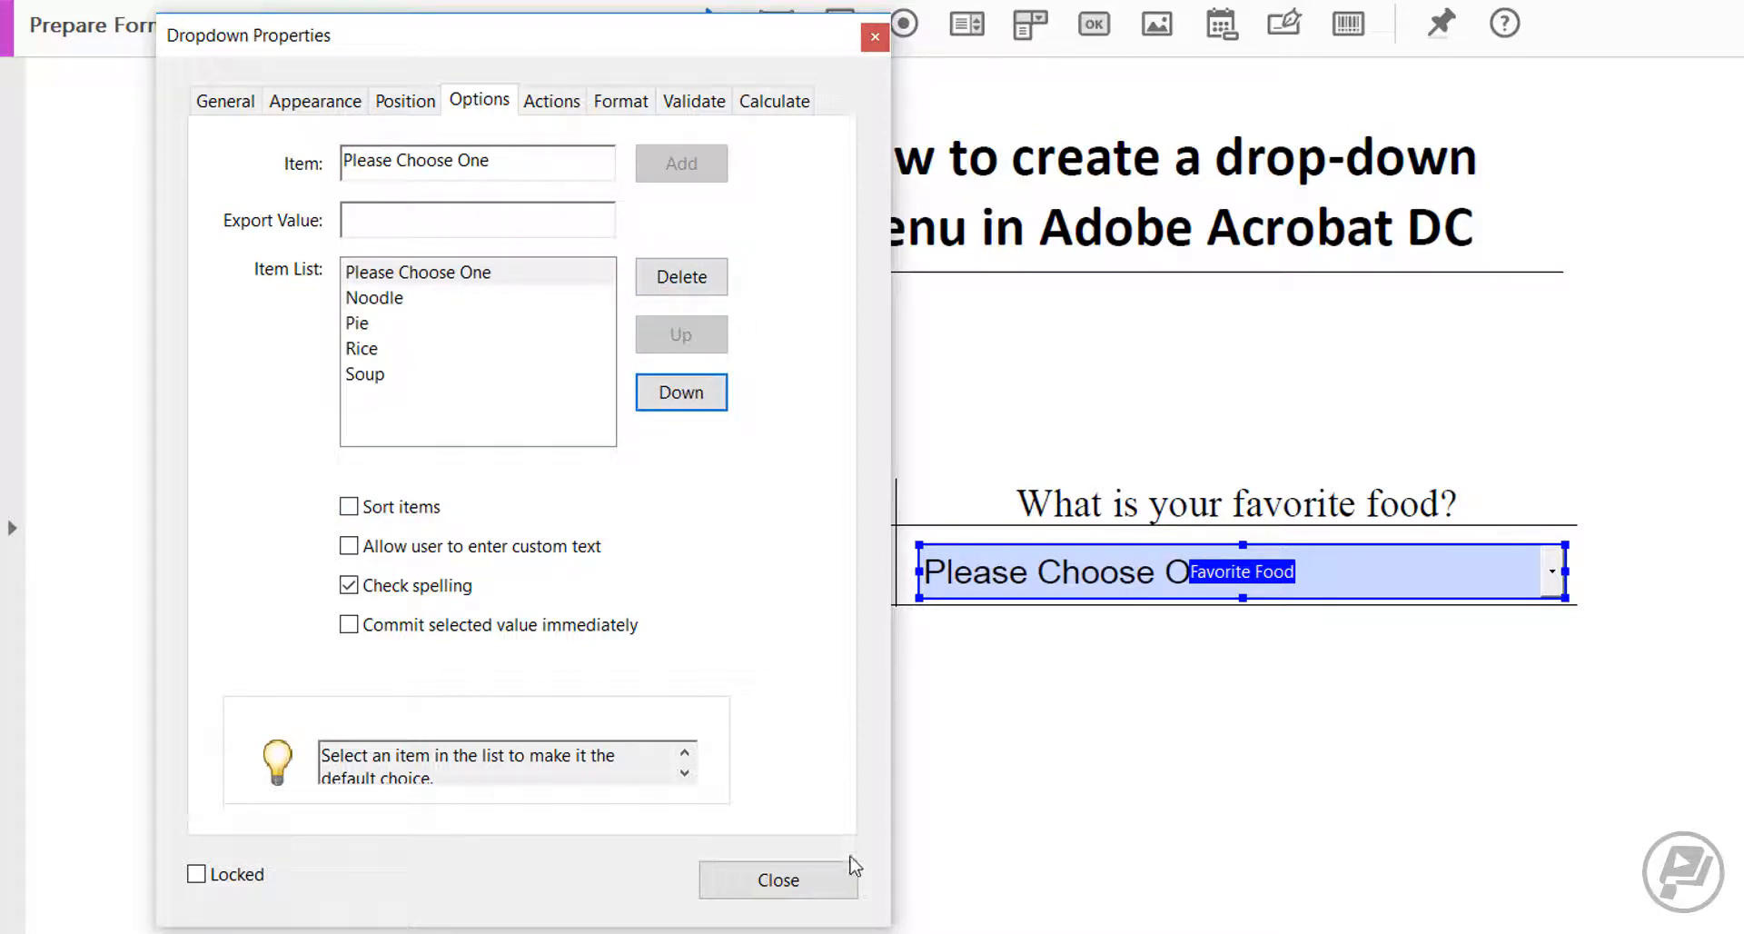
click(778, 879)
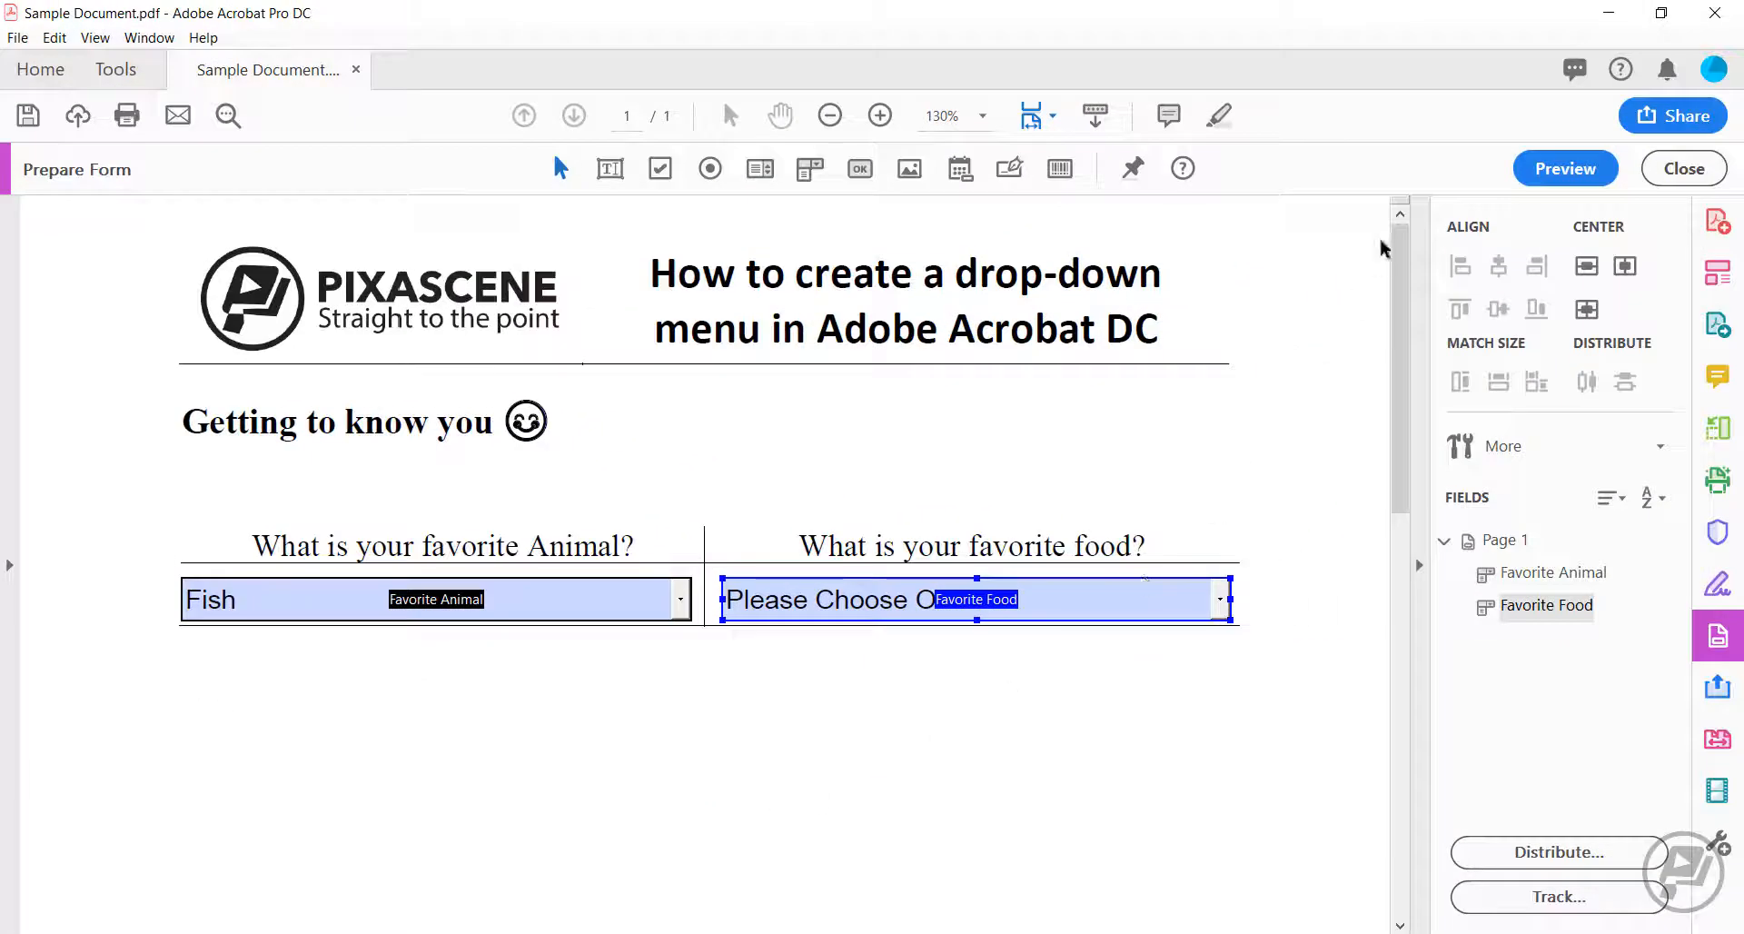
Step: Preview the form and choose Soup in the favorite food dropdown
click(1589, 172)
click(1468, 701)
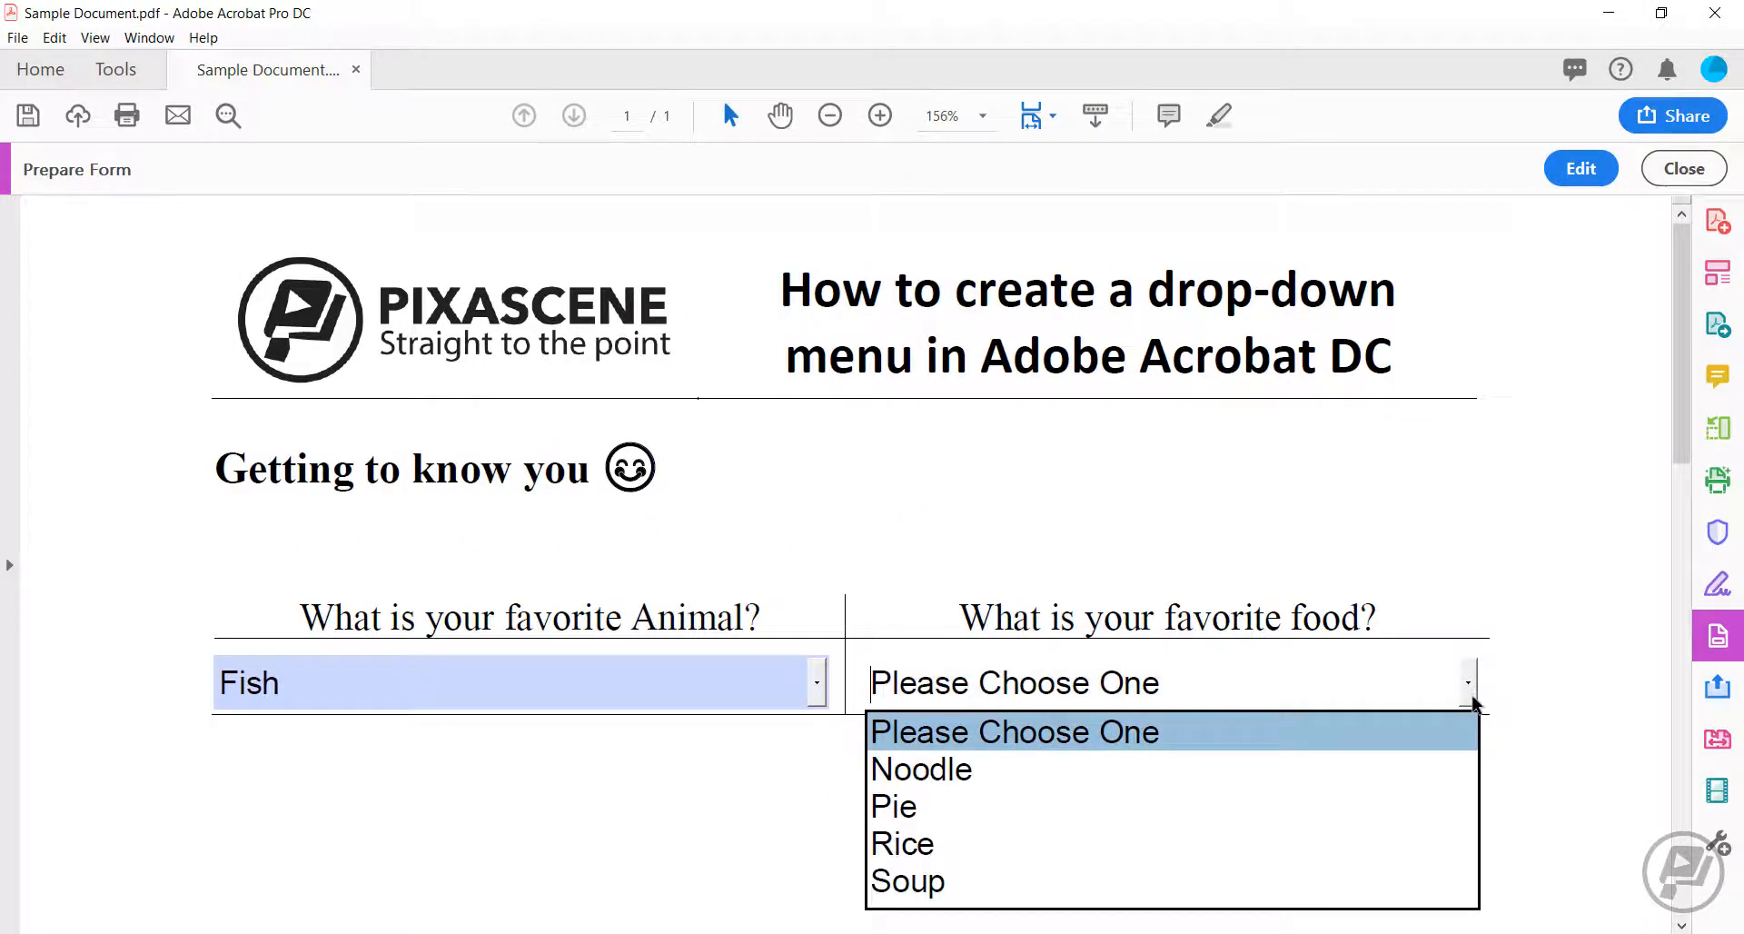
click(1367, 874)
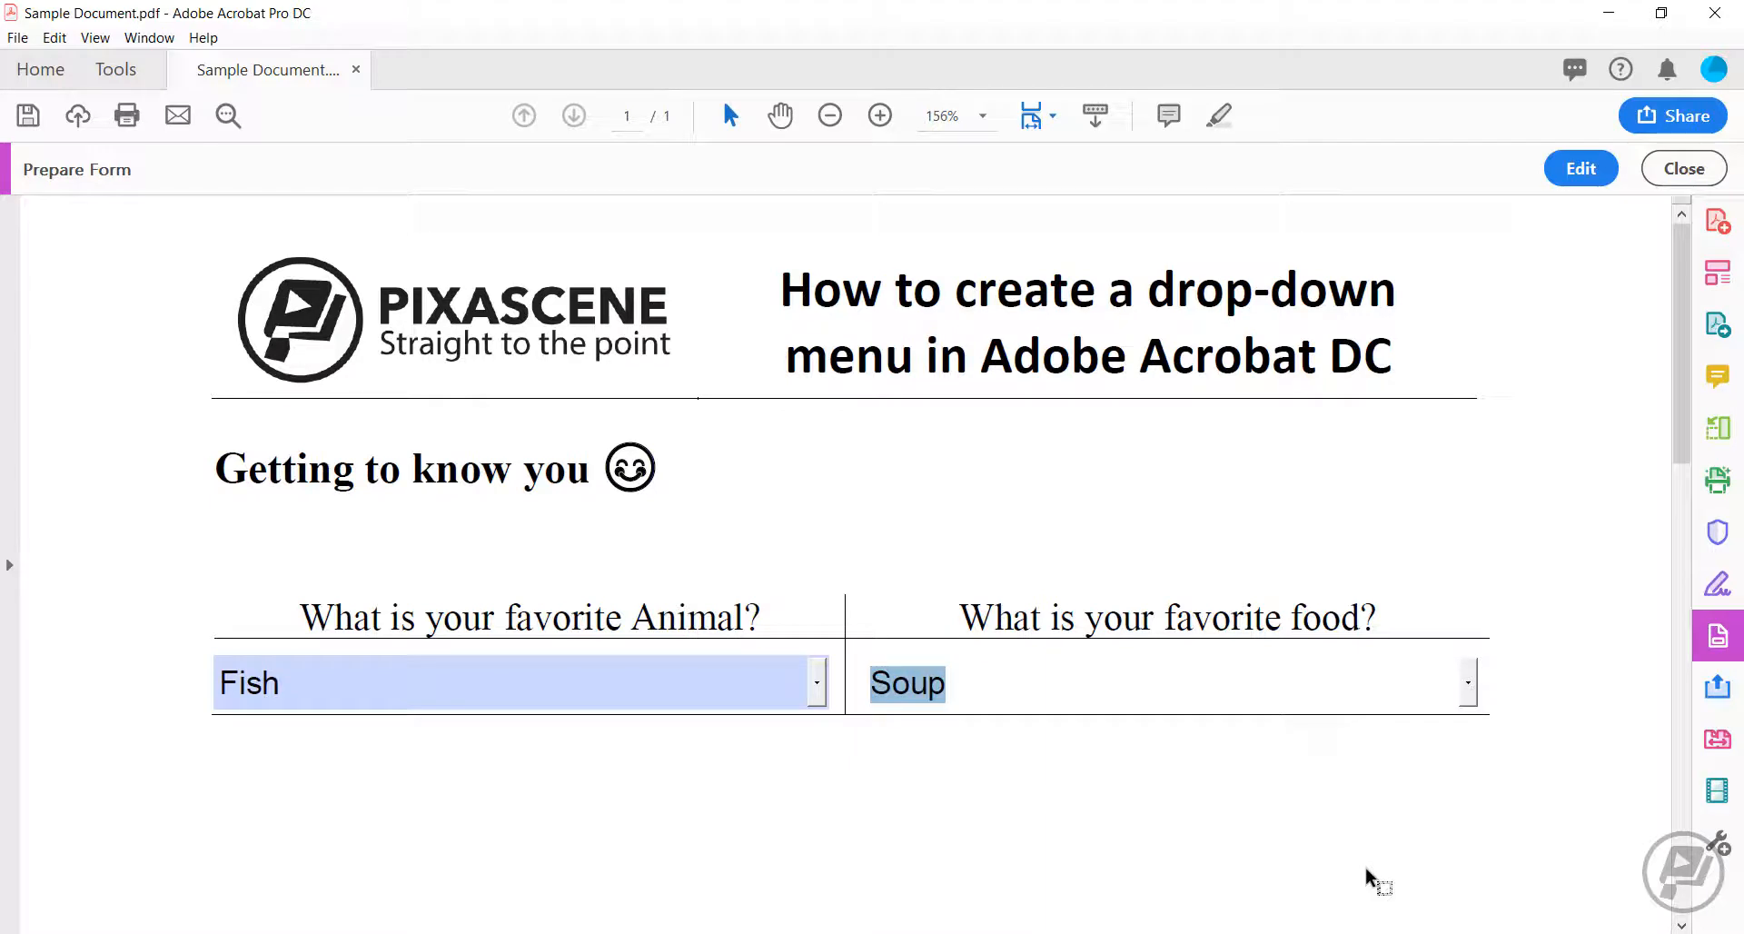